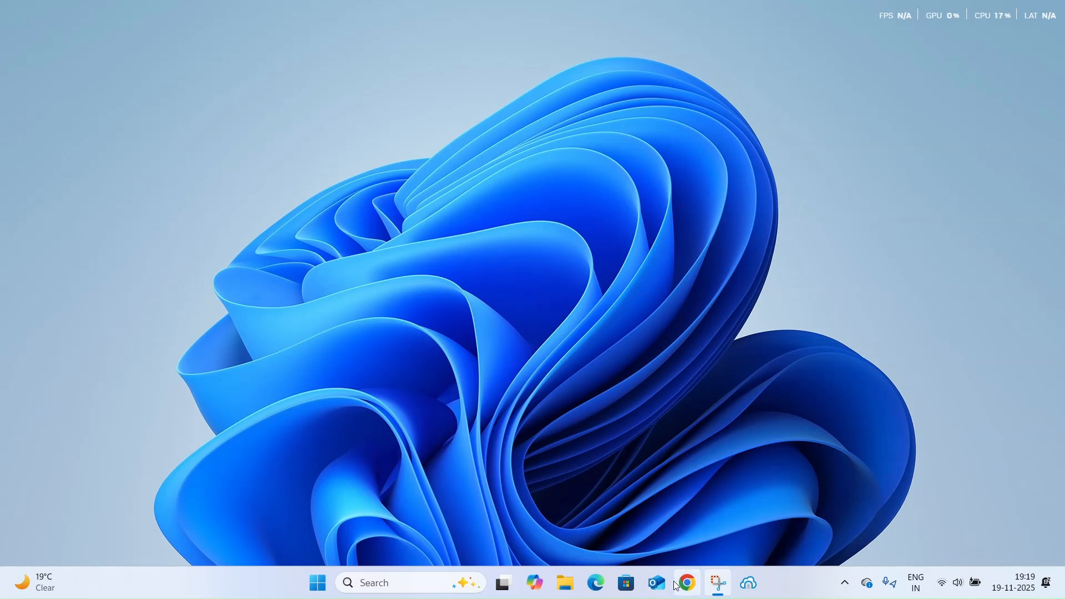
Open Chrome, search Google for "download windows 11 iso" and open Microsoft's Download Windows 11 page
click(687, 582)
click(879, 17)
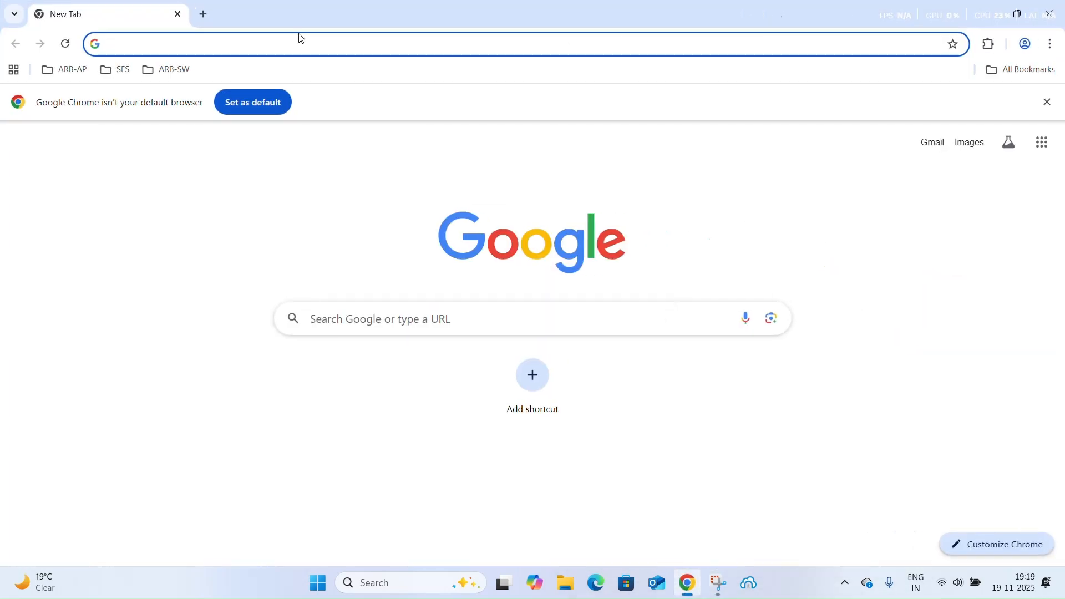
text(download windows 11)
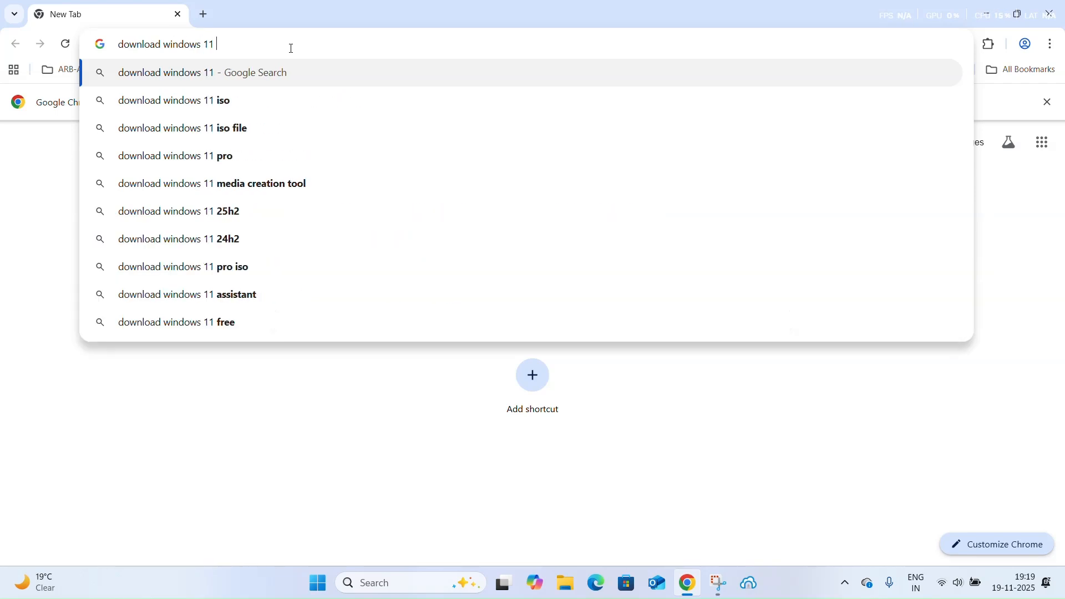
key(Down)
key(Return)
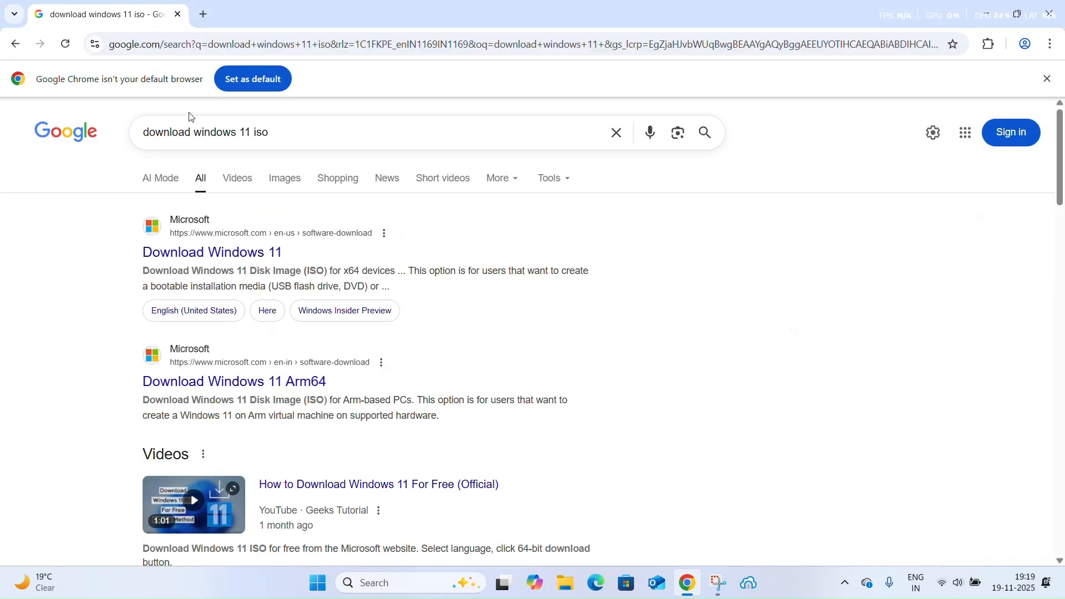
click(218, 254)
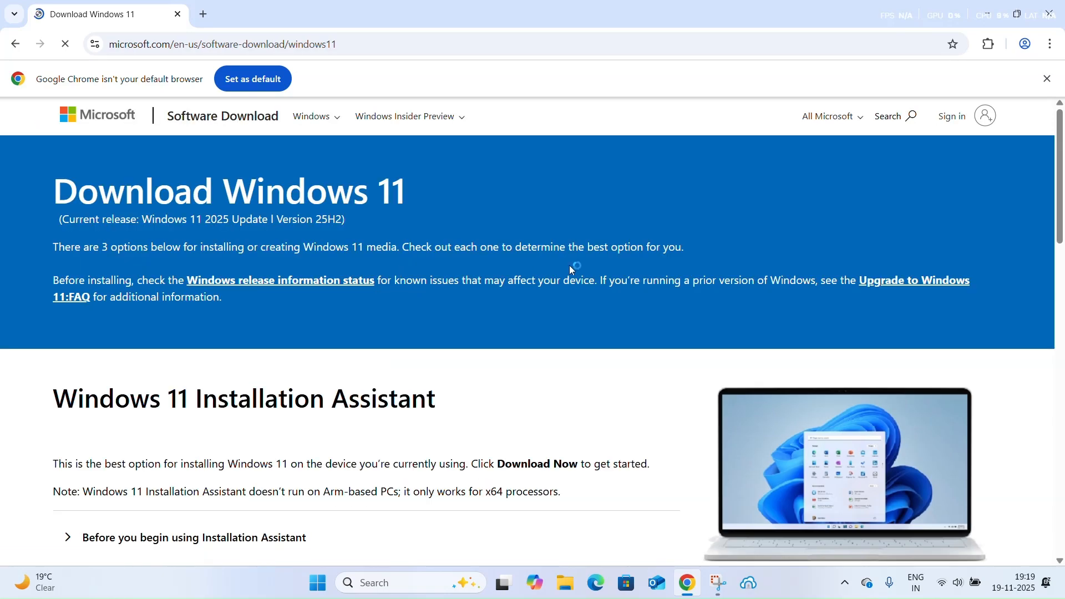
In the x64 disk image section, choose Windows 11 (multi-edition ISO for x64 devices) and confirm the selection
scroll(545, 268, down, 9)
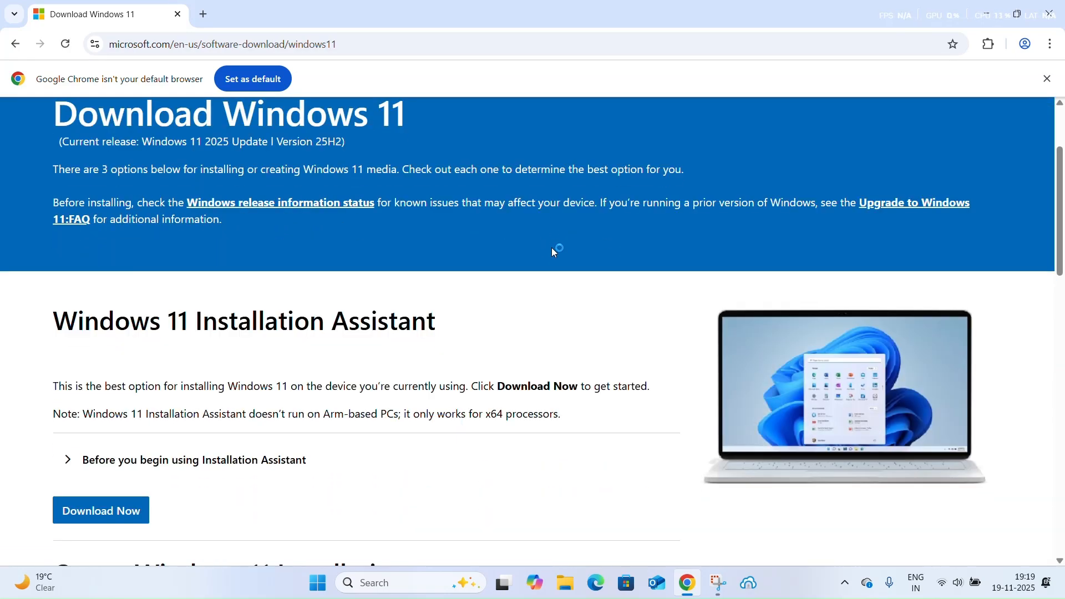
scroll(404, 280, down, 3)
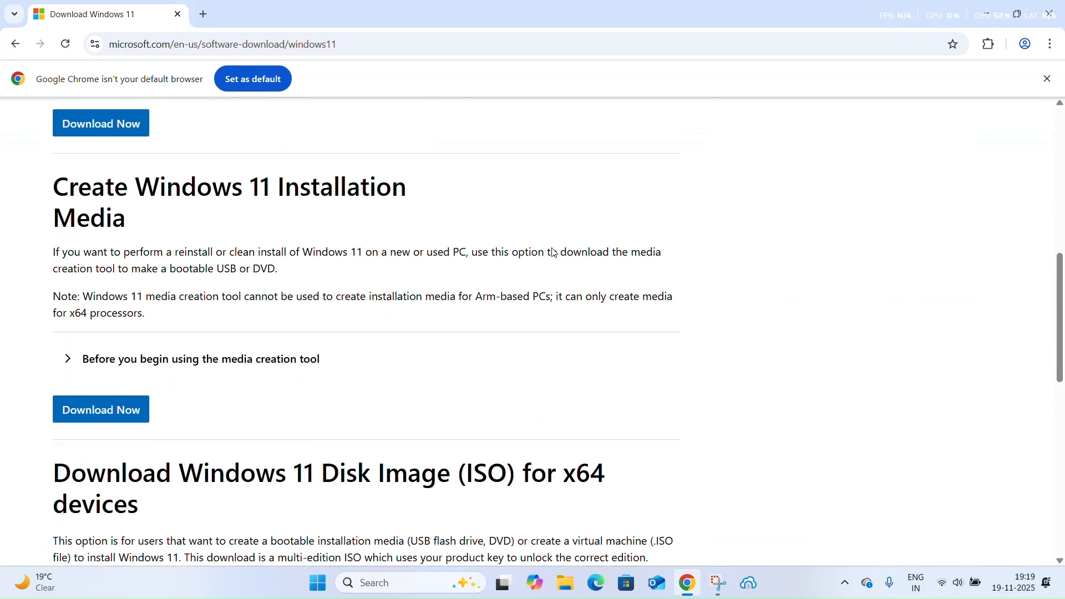
triple_click(225, 361)
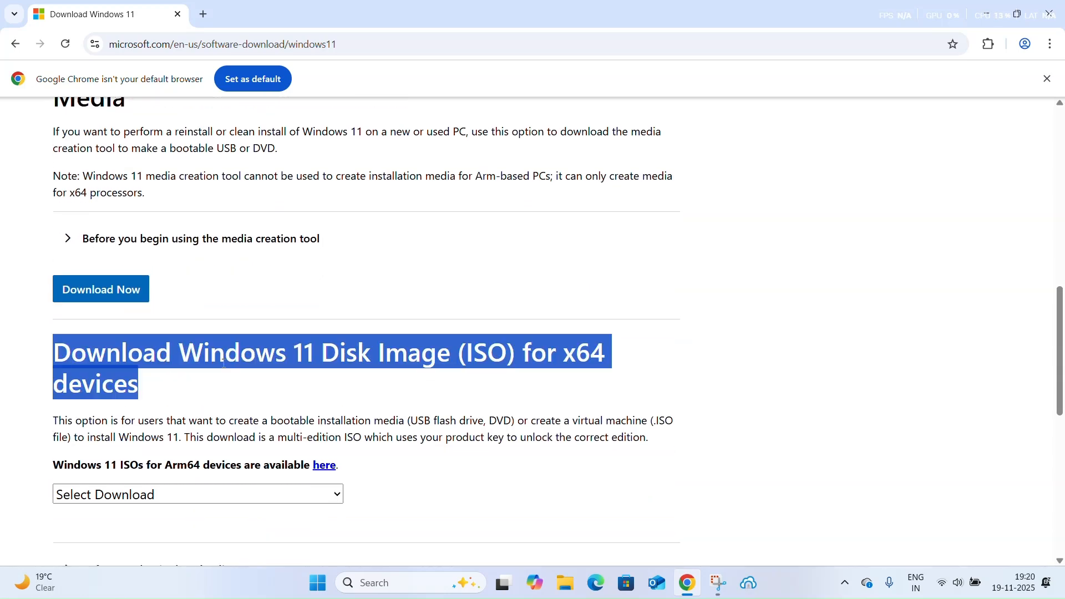
scroll(113, 417, down, 2)
click(287, 394)
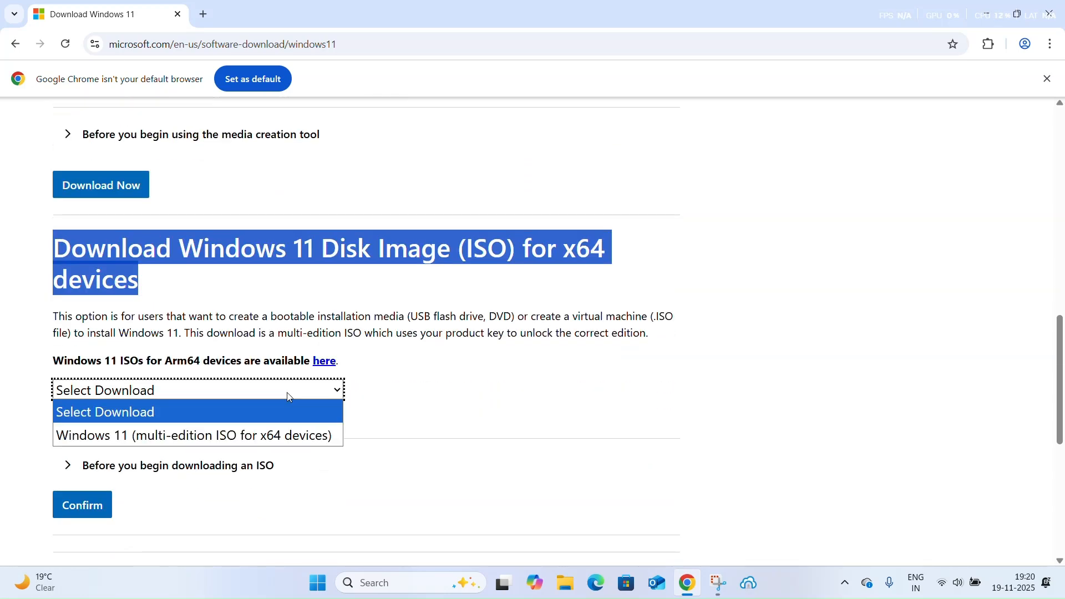
click(270, 440)
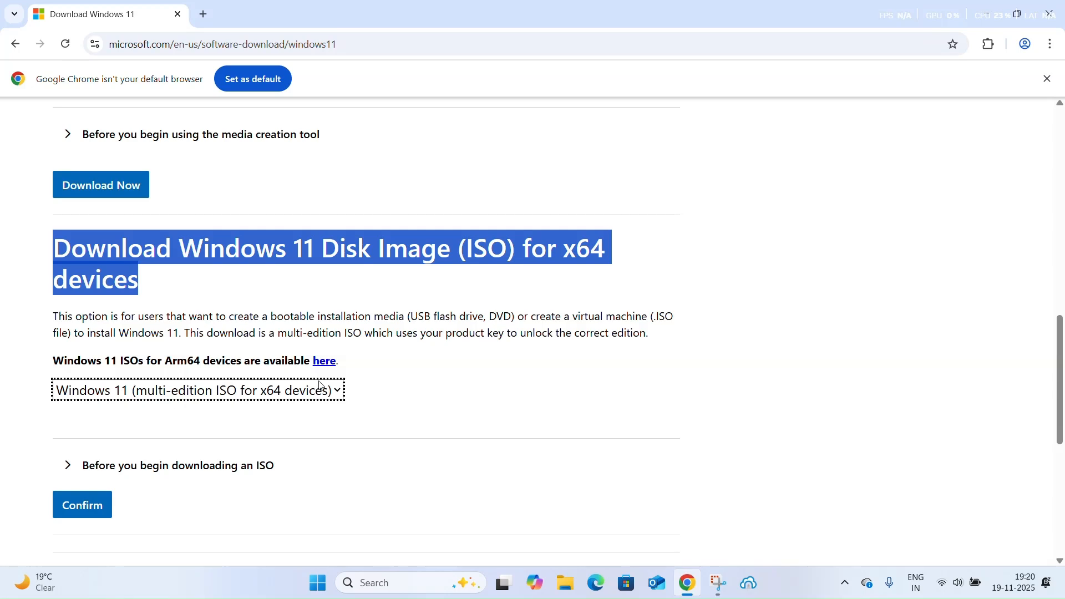
click(86, 509)
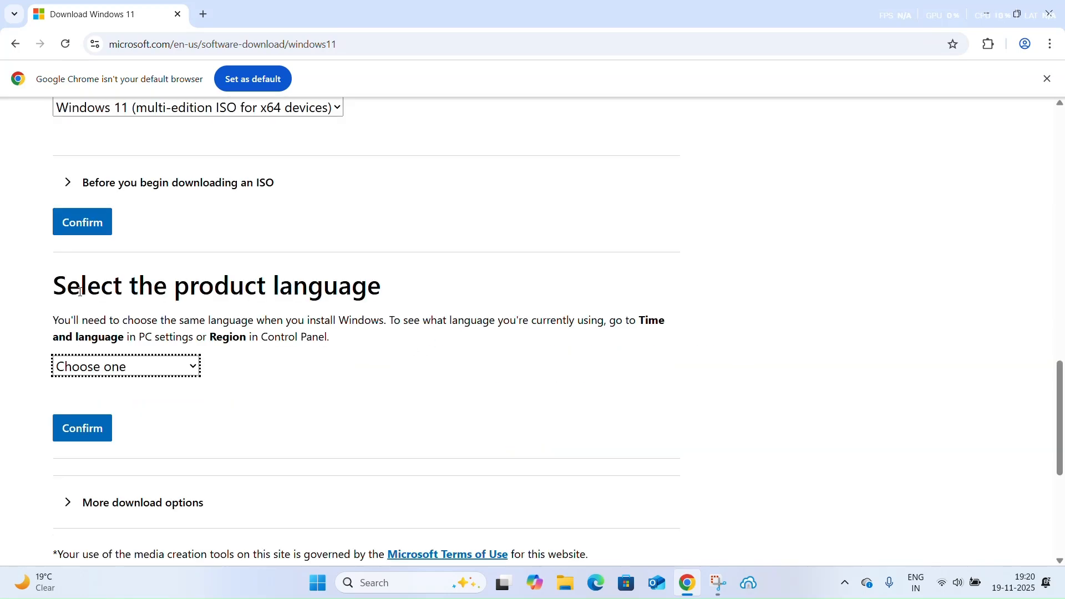
Select English (United States) as the product language and confirm it
triple_click(81, 291)
scroll(81, 291, up, 1)
click(136, 435)
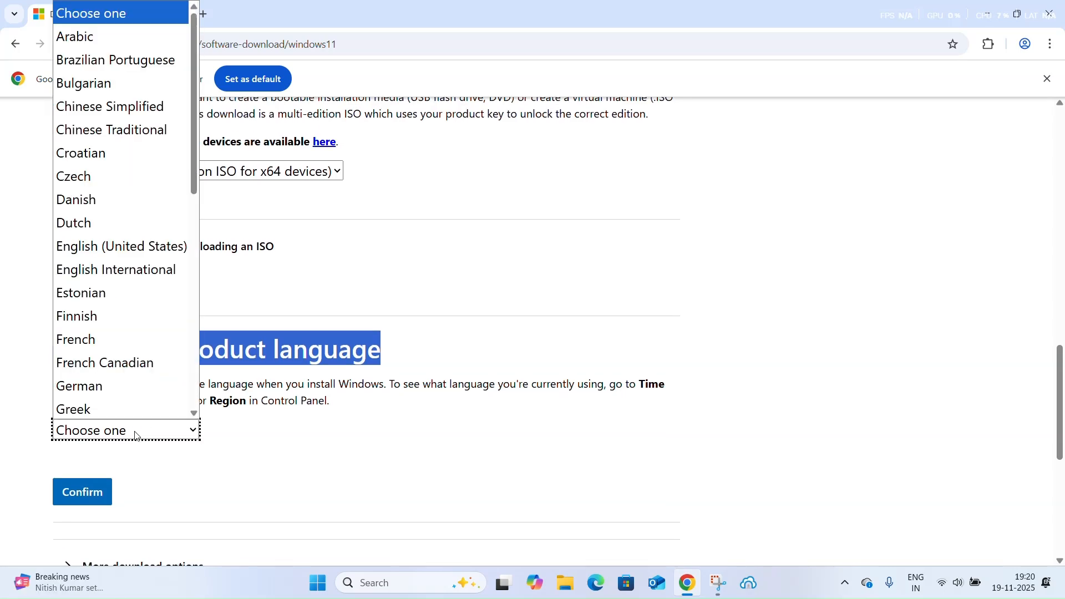
click(135, 249)
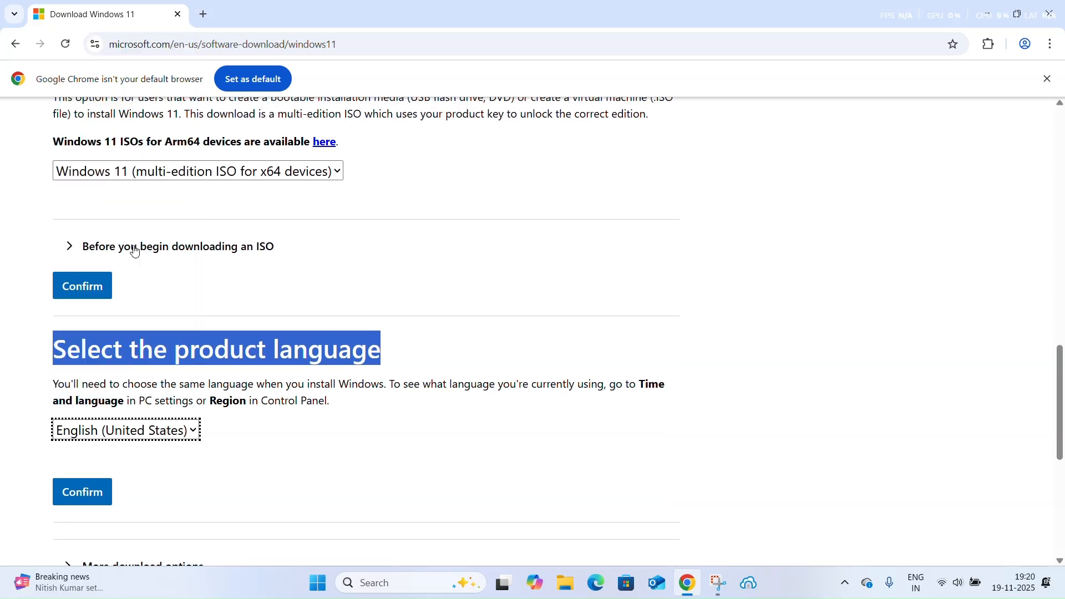
click(278, 445)
scroll(180, 465, down, 2)
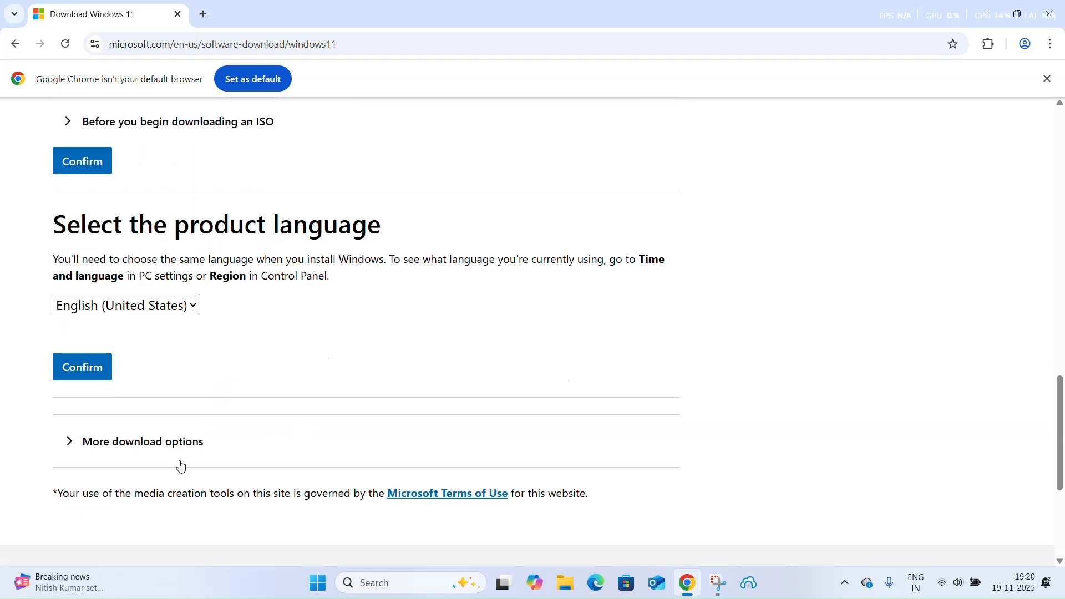
click(92, 367)
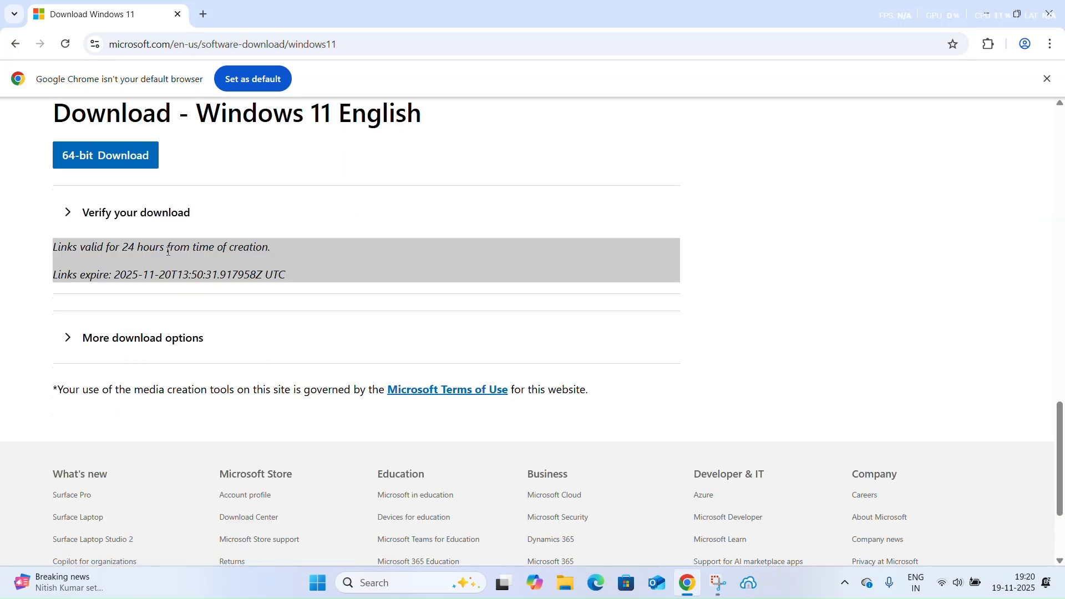
Start the 64-bit Windows 11 English ISO download and check its progress in the recent downloads
scroll(69, 338, up, 1)
scroll(124, 221, up, 2)
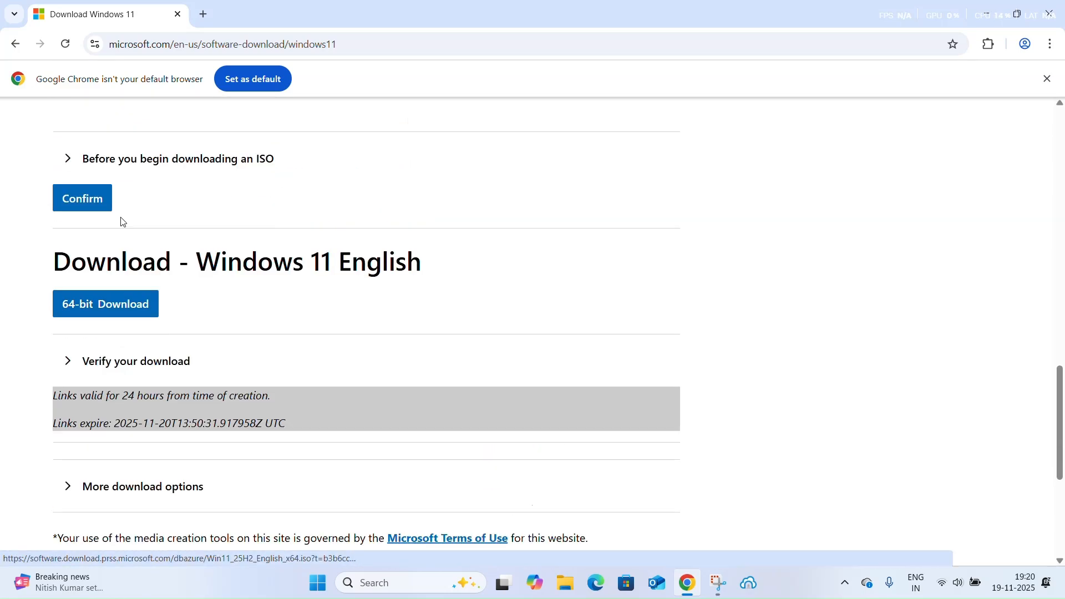
click(135, 310)
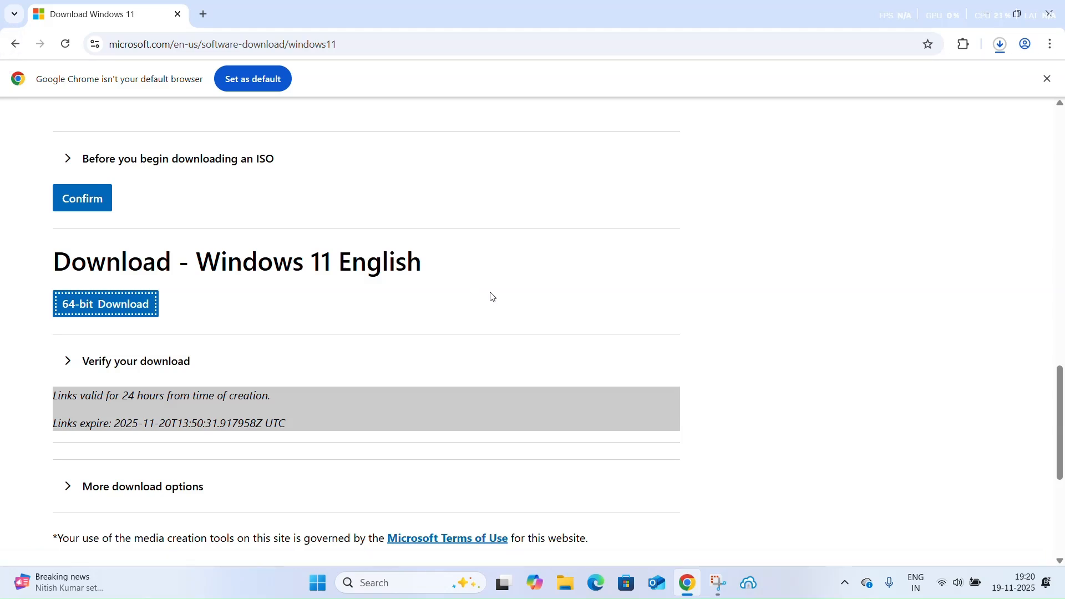
click(1001, 46)
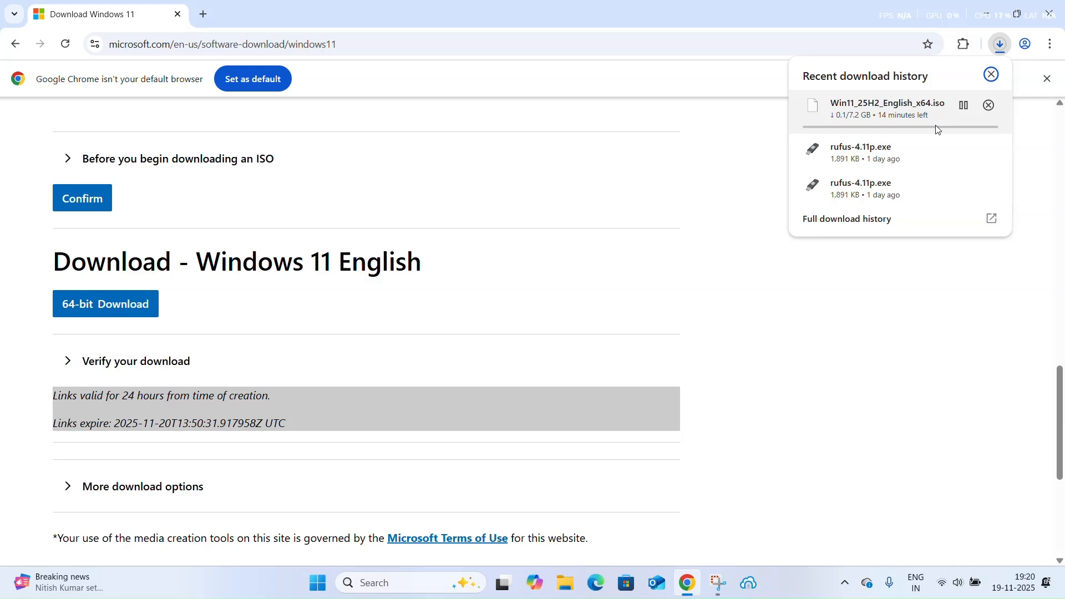
click(780, 289)
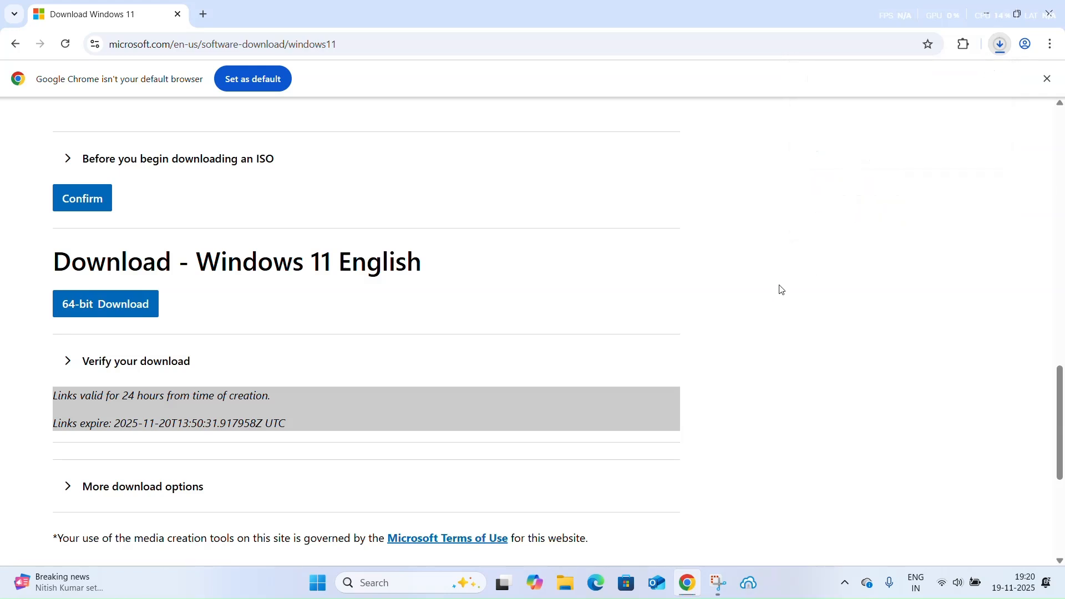
Open the full download history and remove all older entries, keeping only the Win11_25H2_English_x64.iso download
click(1057, 47)
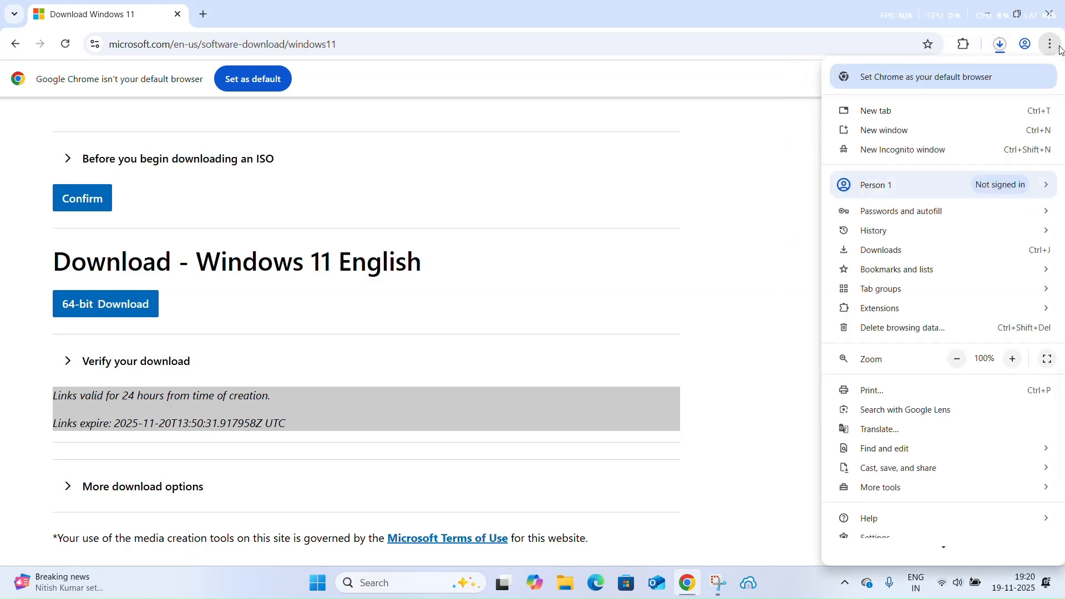
click(923, 255)
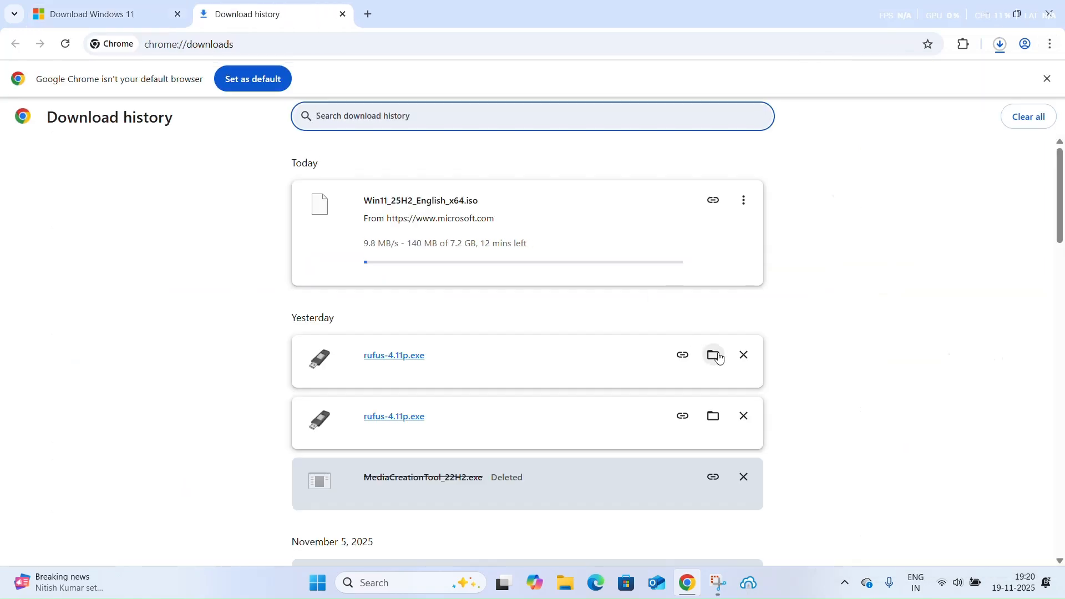
click(743, 357)
click(749, 361)
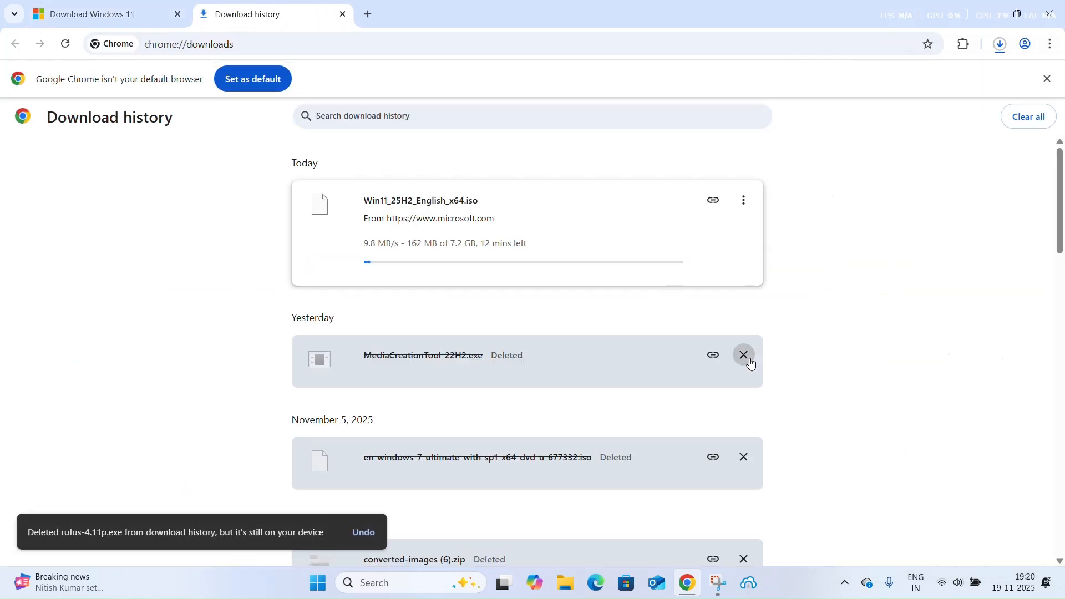
click(750, 362)
click(750, 362)
click(750, 362)
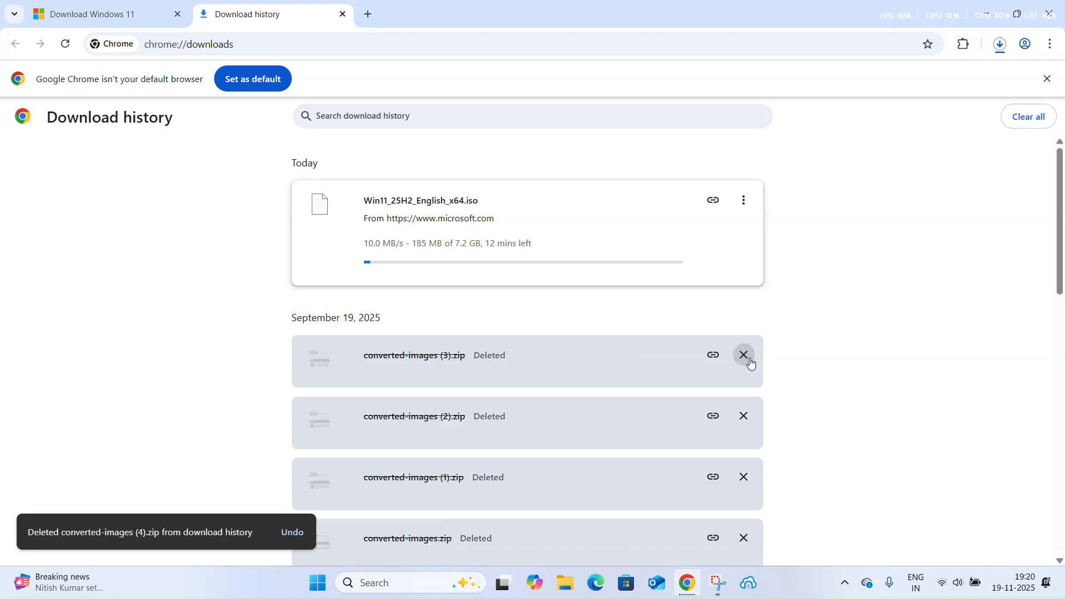
click(750, 363)
click(750, 363)
click(750, 362)
click(750, 362)
click(750, 362)
click(751, 362)
click(750, 363)
click(751, 363)
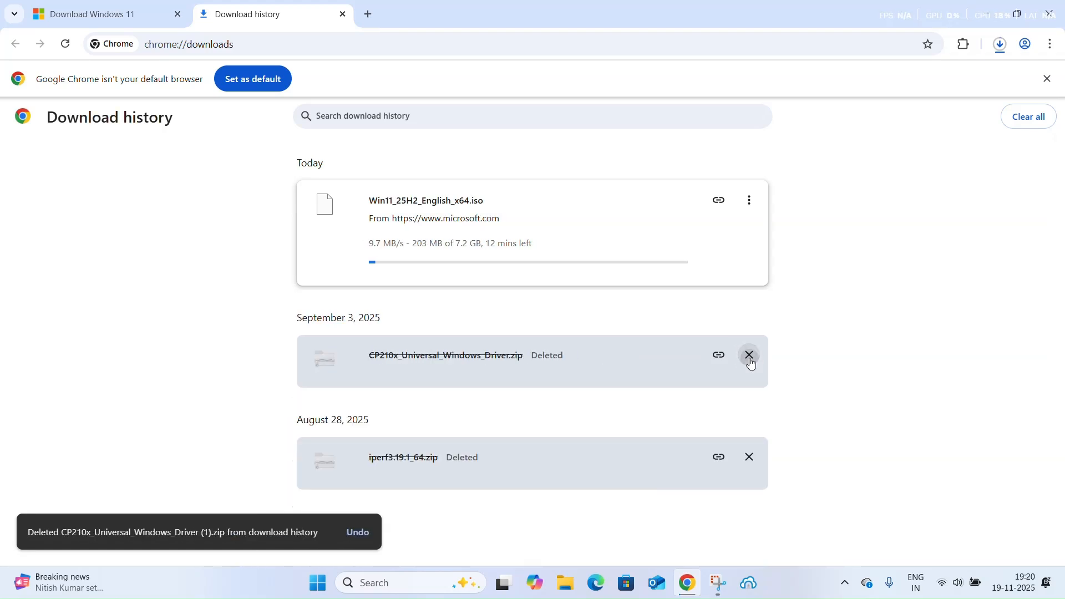
click(750, 362)
click(751, 363)
triple_click(751, 362)
click(730, 353)
triple_click(466, 244)
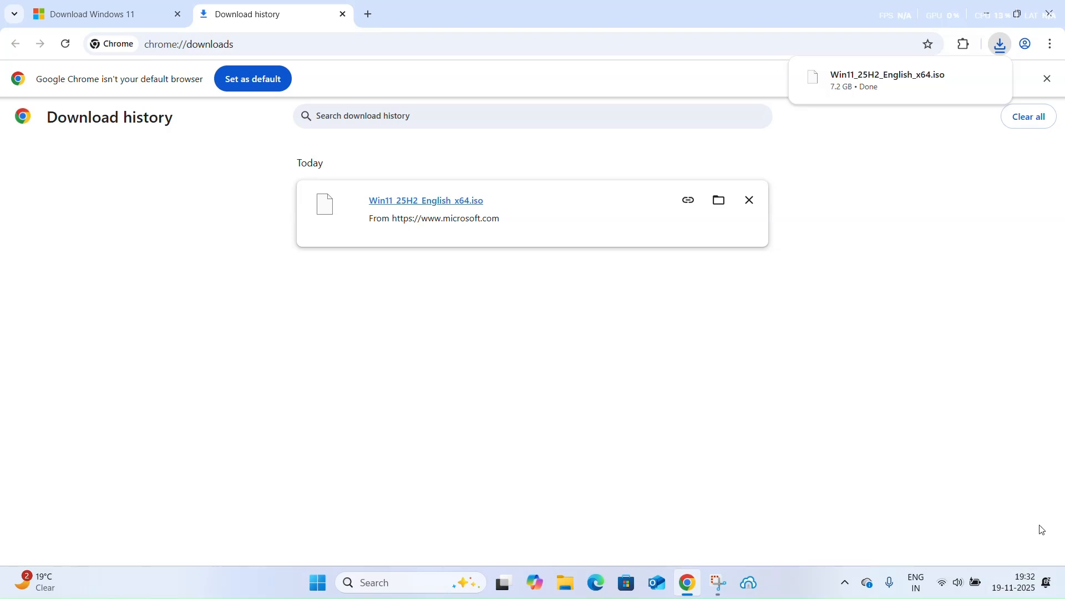
Show the downloaded Win11_25H2_English_x64.iso in File Explorer and move it to the OperatingSystem folder on New Volume (D:)
click(719, 200)
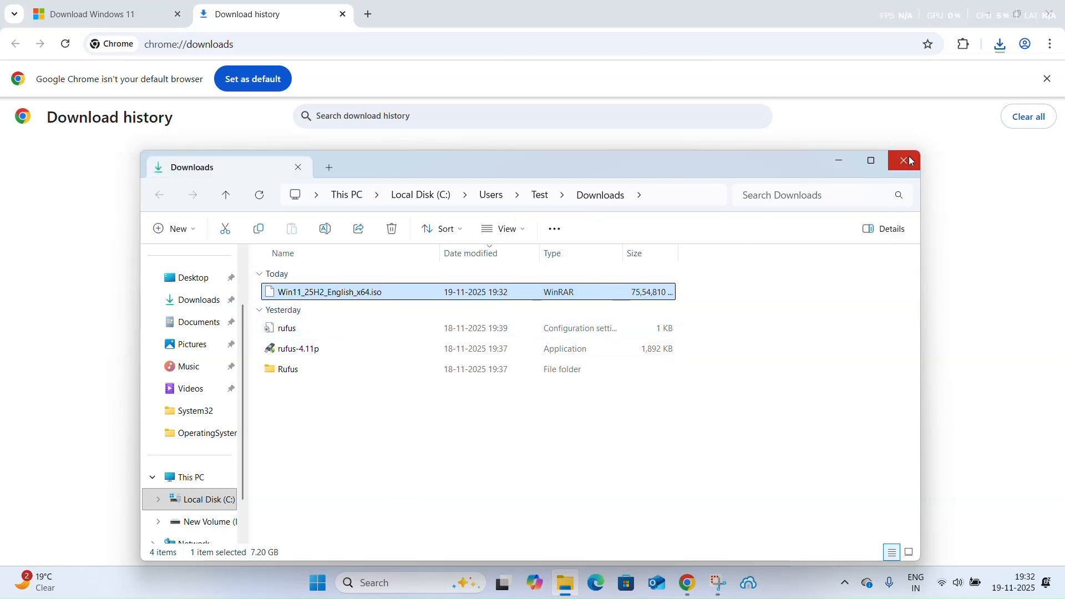
right_click(349, 297)
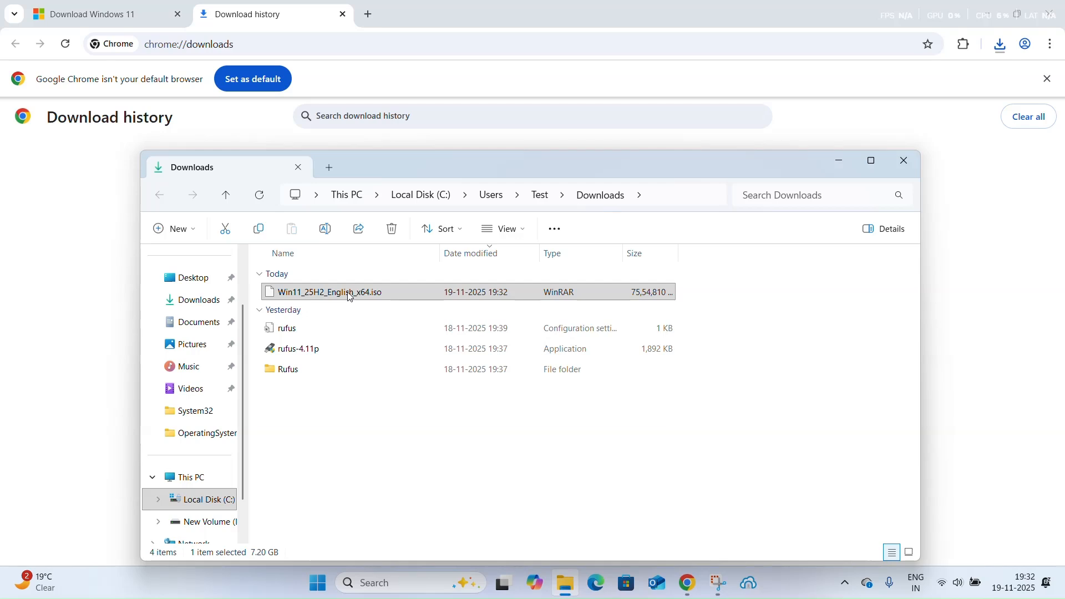
click(379, 235)
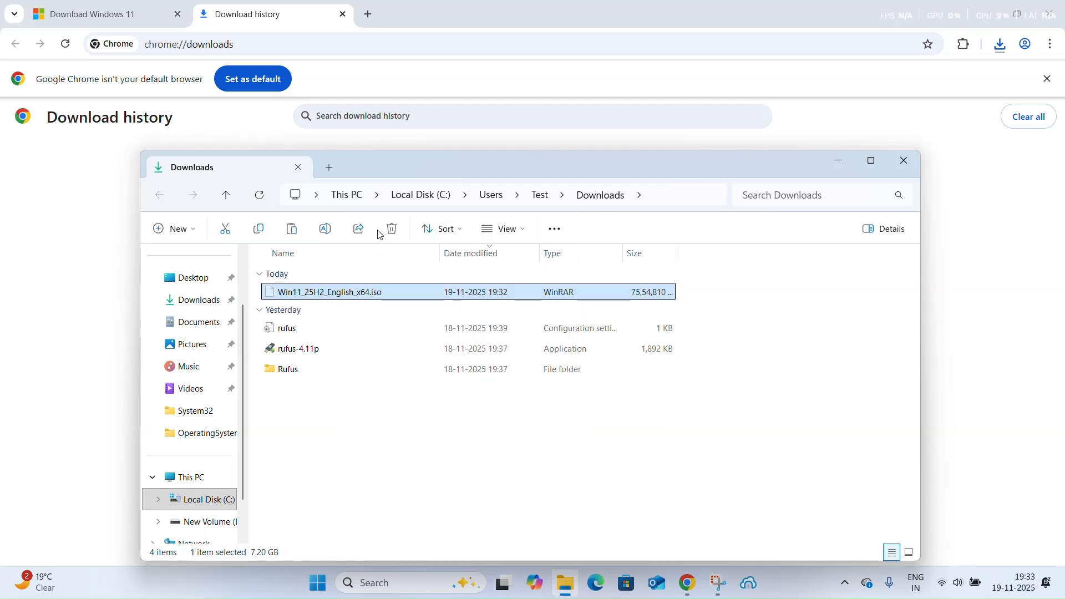
click(188, 484)
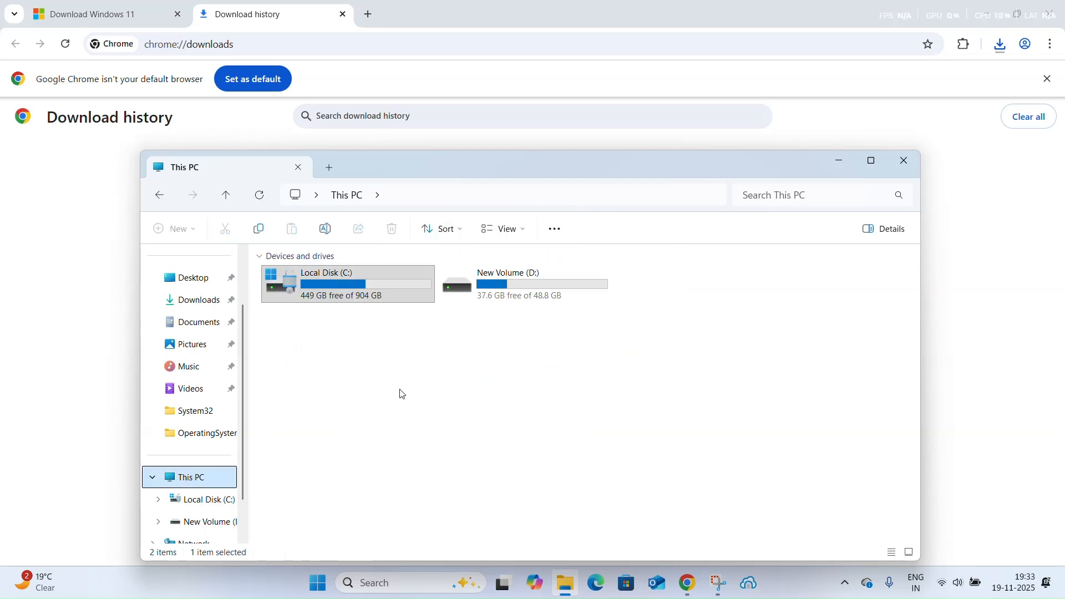
double_click(506, 294)
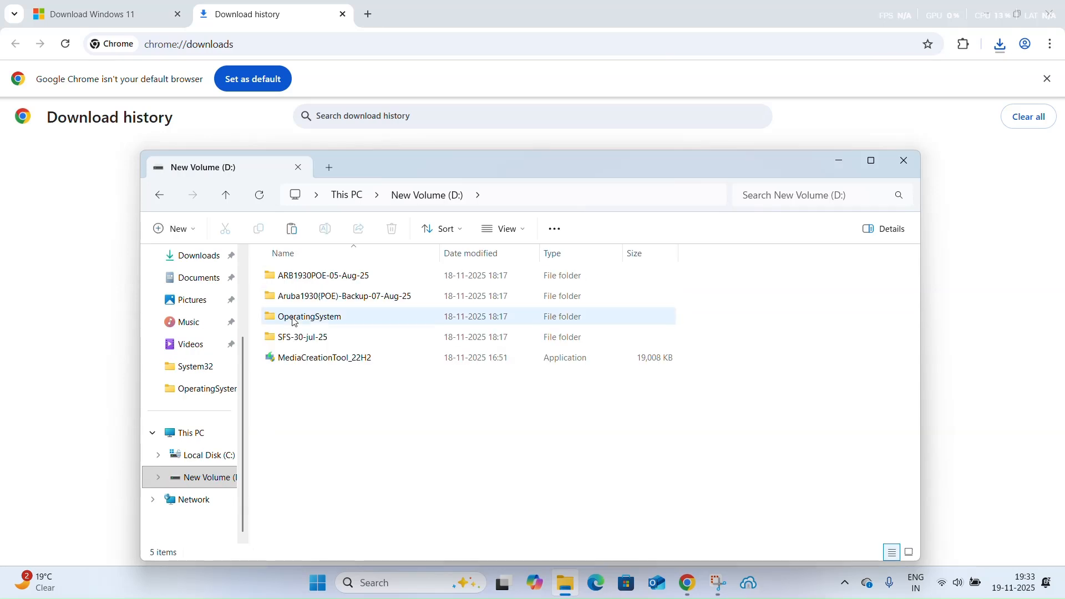
double_click(305, 320)
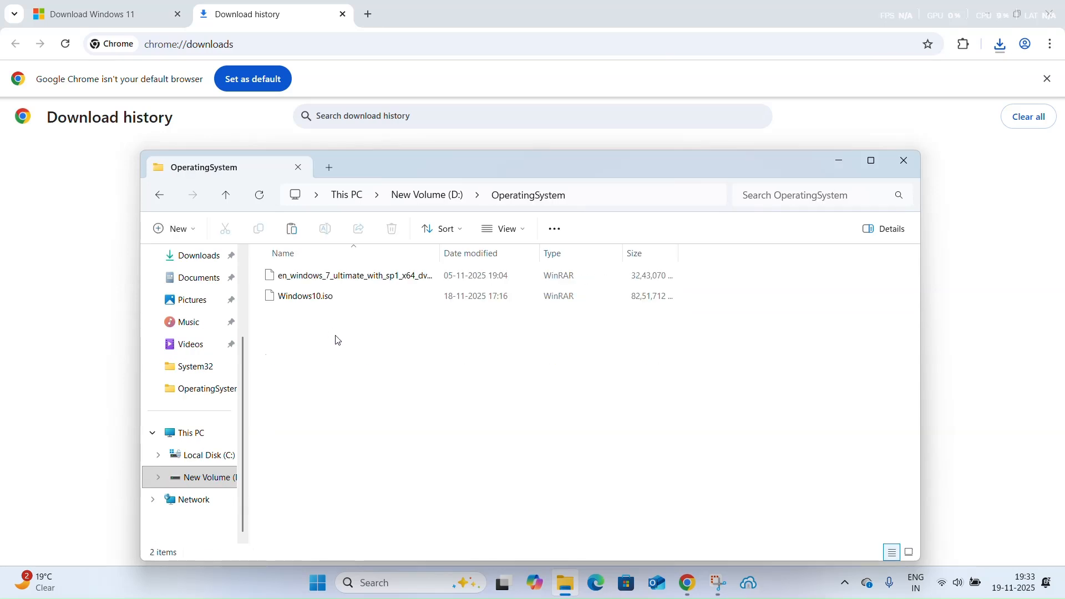
key(ctrl+v)
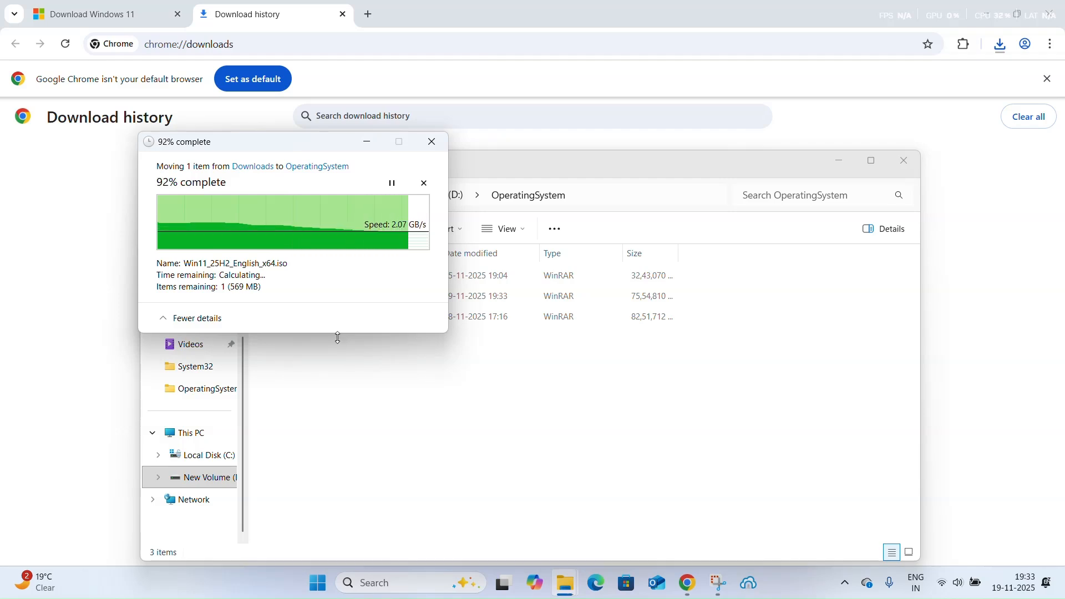
Refresh the OperatingSystem folder and select Win11_25H2_English_x64.iso
right_click(346, 386)
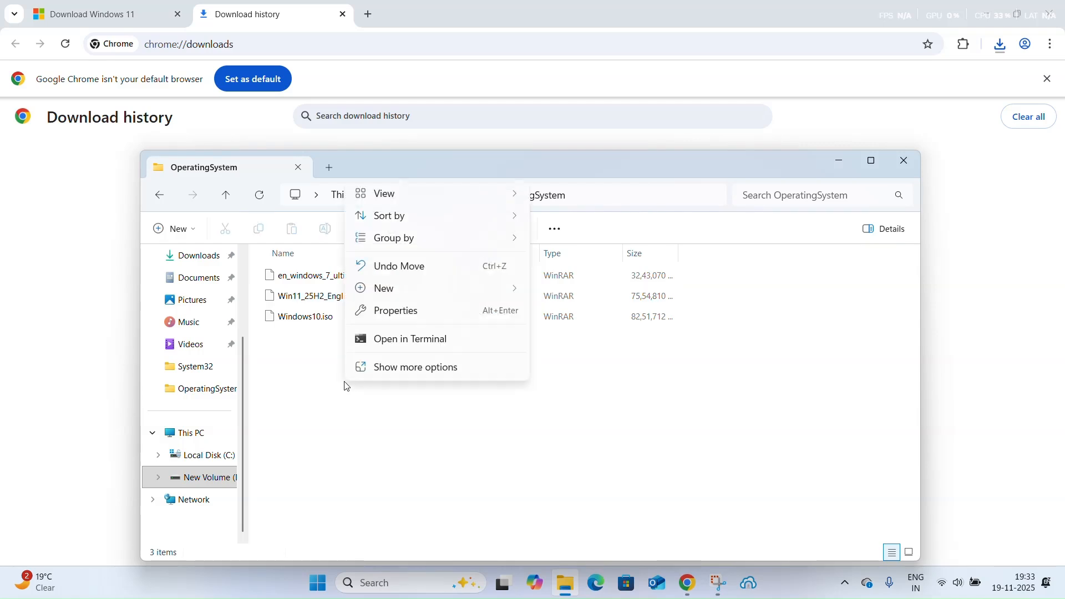
click(389, 367)
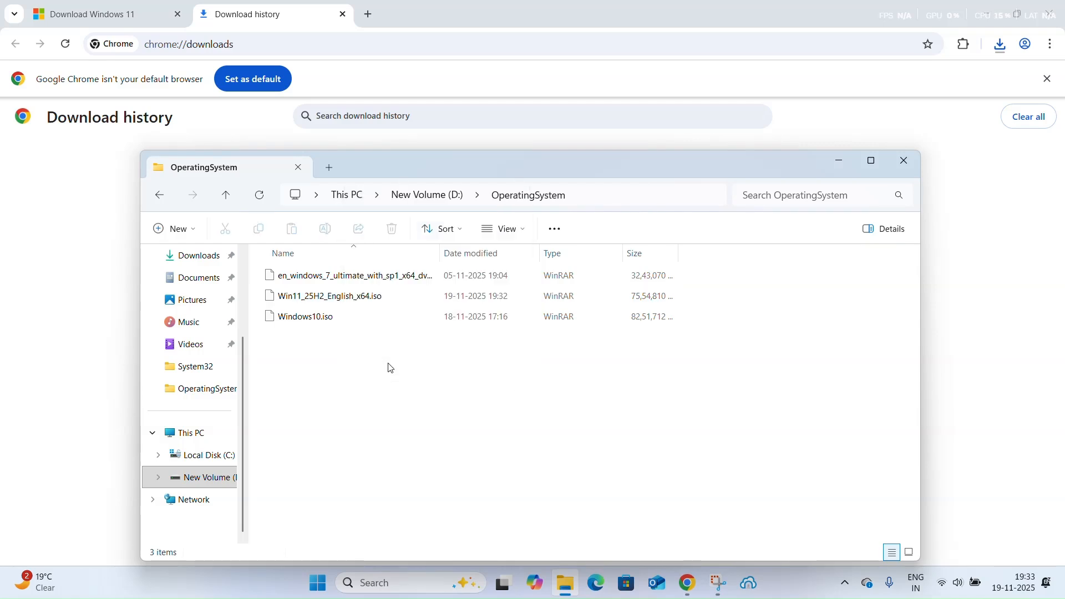
click(398, 229)
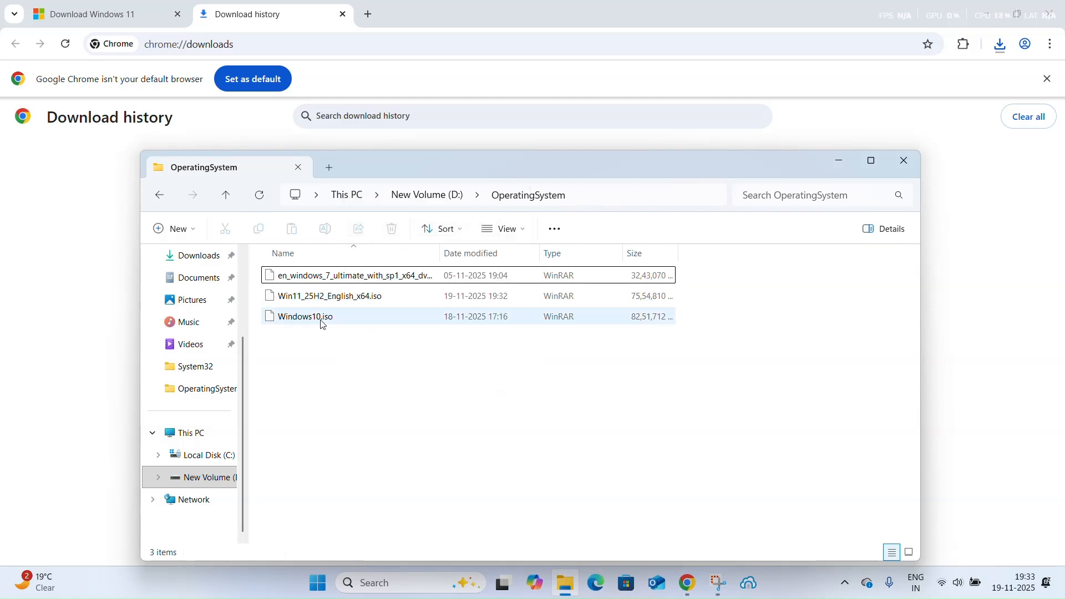
click(341, 300)
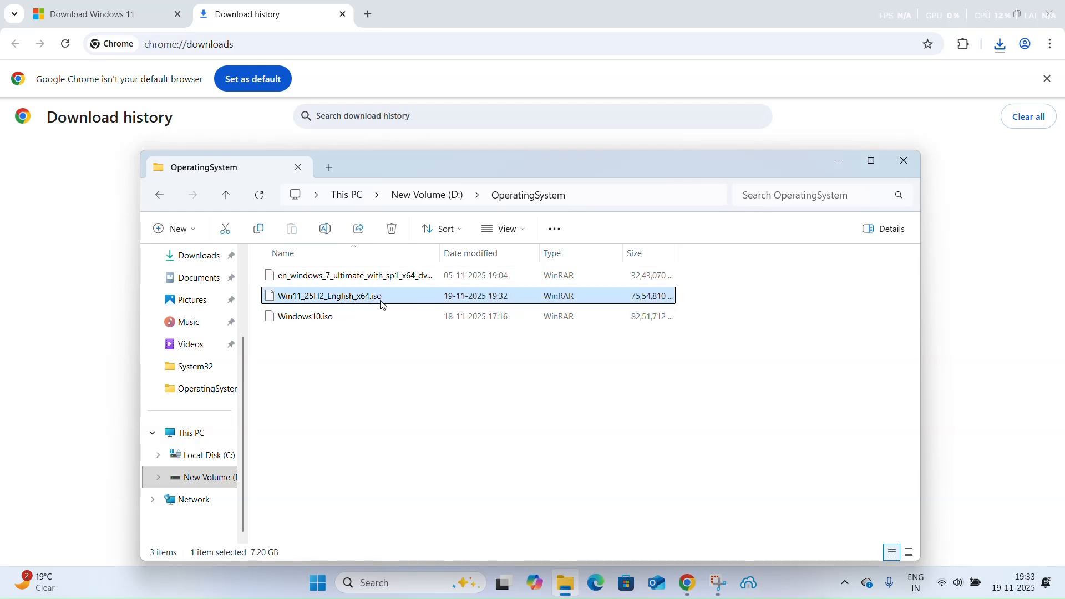
Close the OperatingSystem folder window and the browser to return to the desktop
click(903, 161)
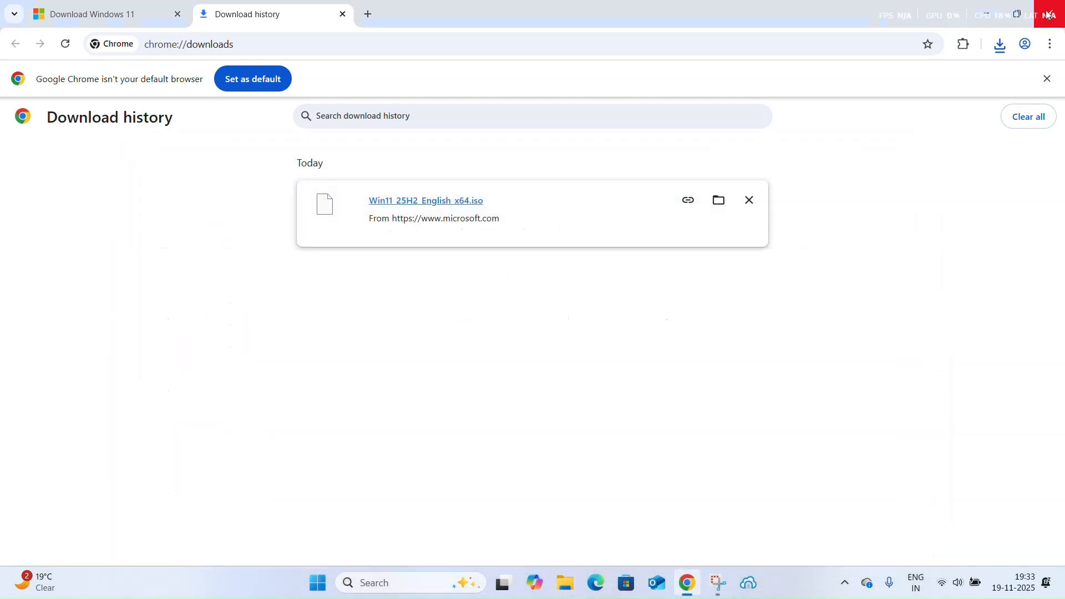
click(1051, 14)
right_click(584, 318)
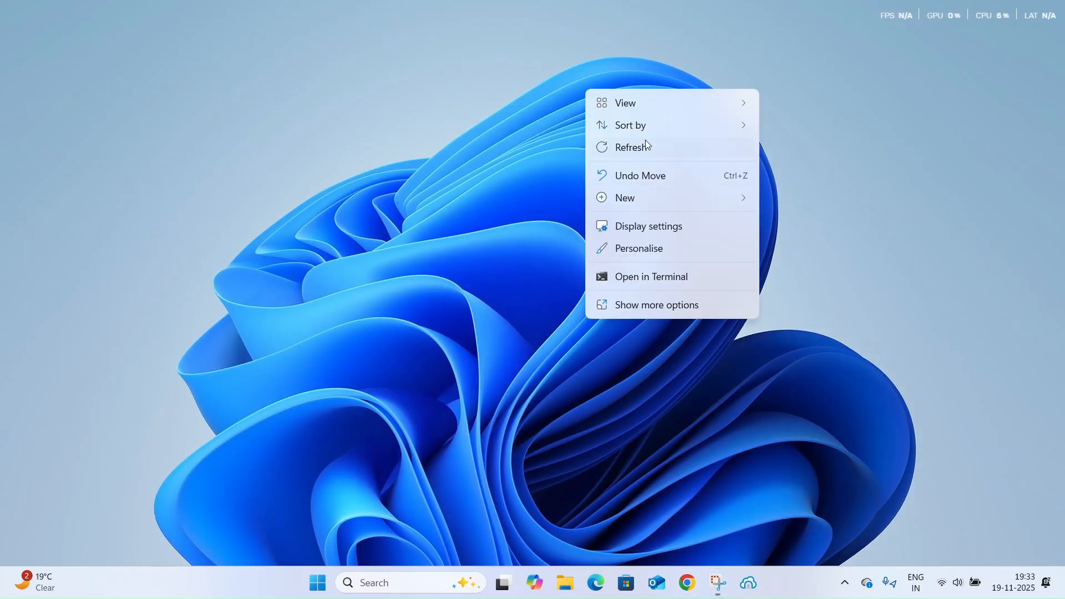
click(404, 590)
text(vm)
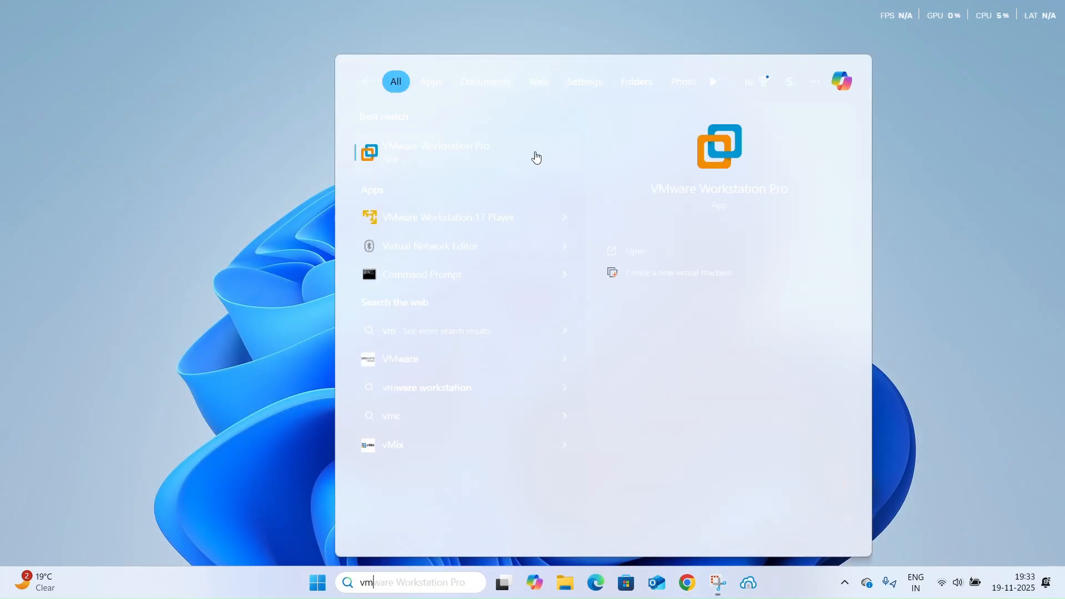
click(255, 204)
Set the desktop background to the purple glowing-arc picture from the recent images and close the personalisation settings
right_click(347, 268)
click(410, 427)
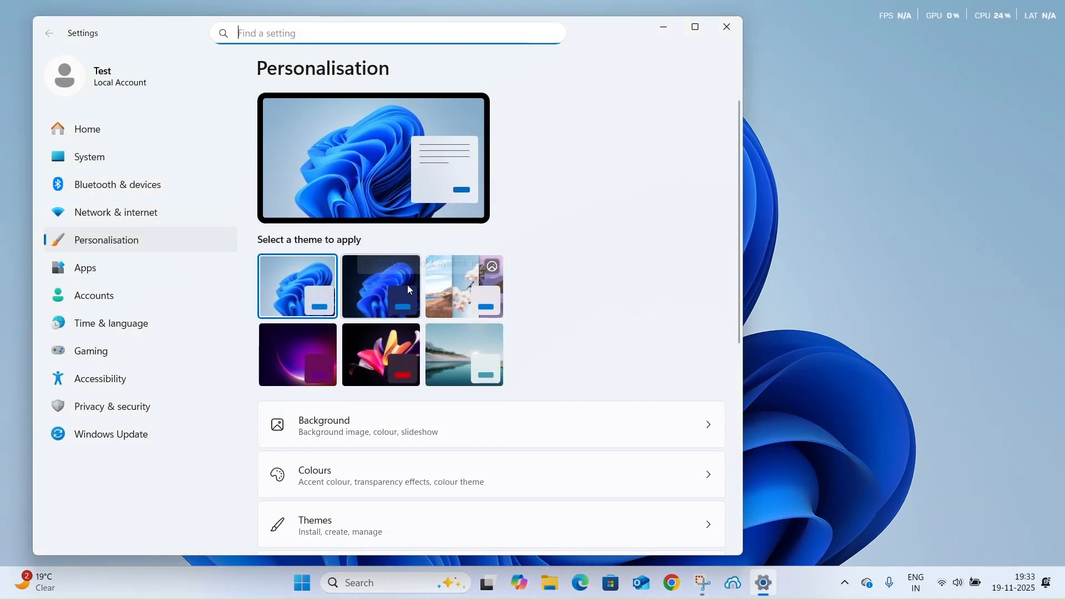
click(424, 422)
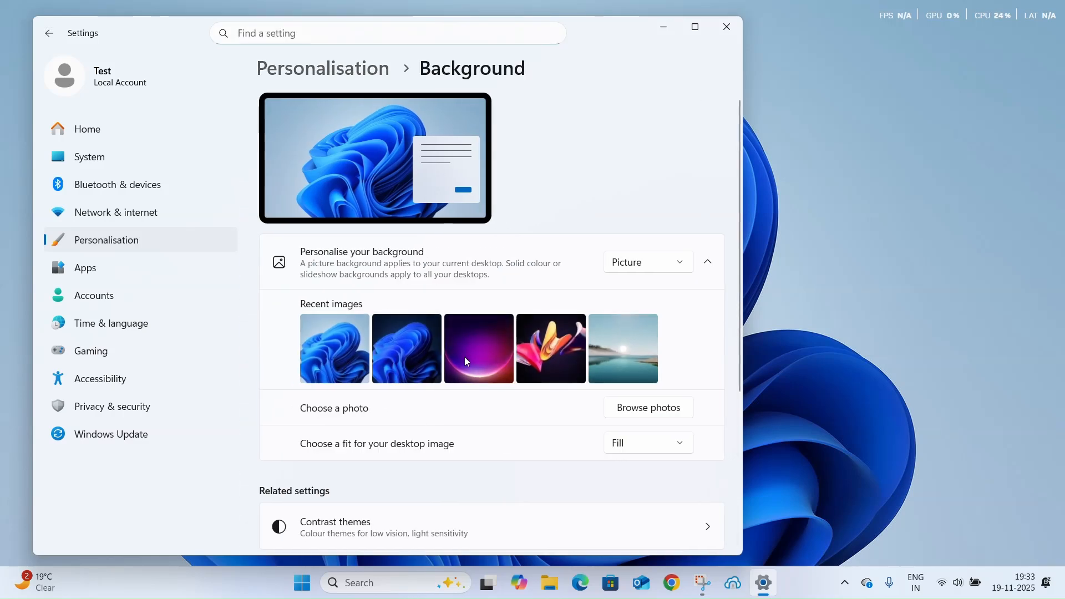
scroll(425, 447, down, 1)
click(680, 386)
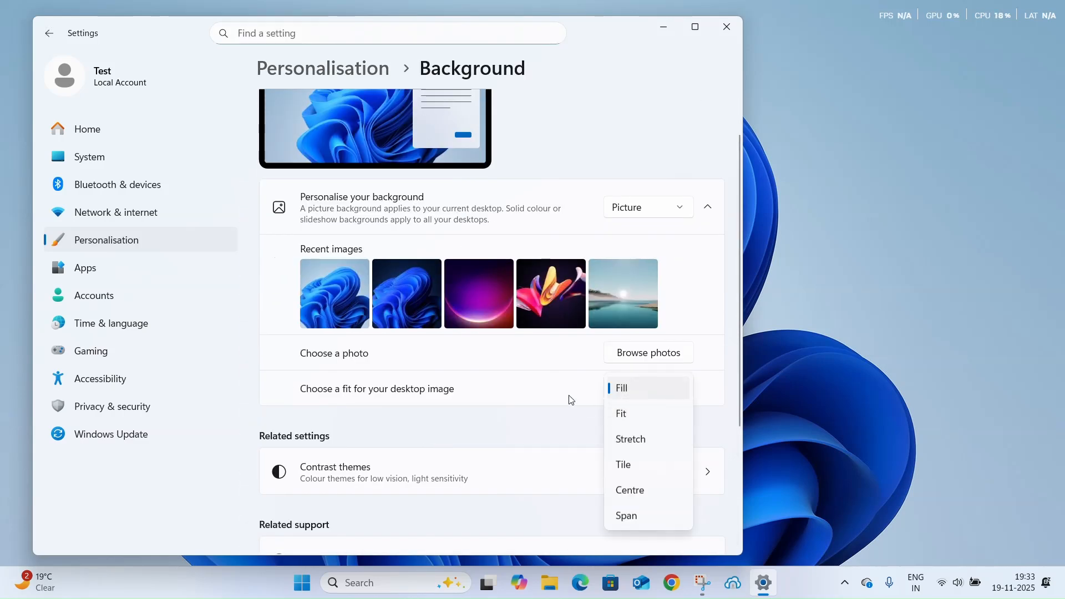
click(541, 374)
scroll(473, 305, down, 1)
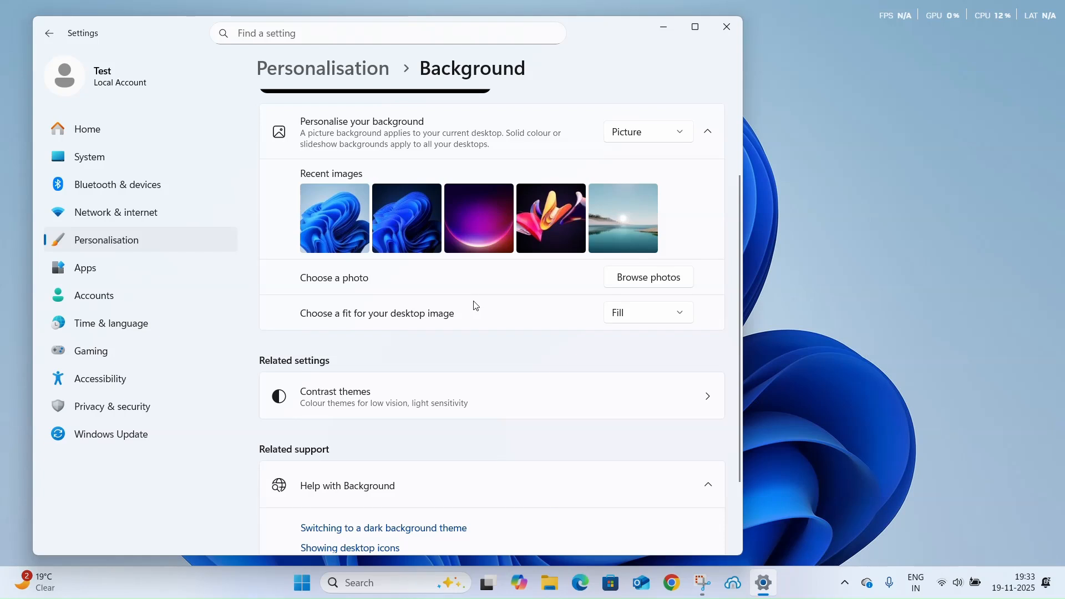
click(471, 255)
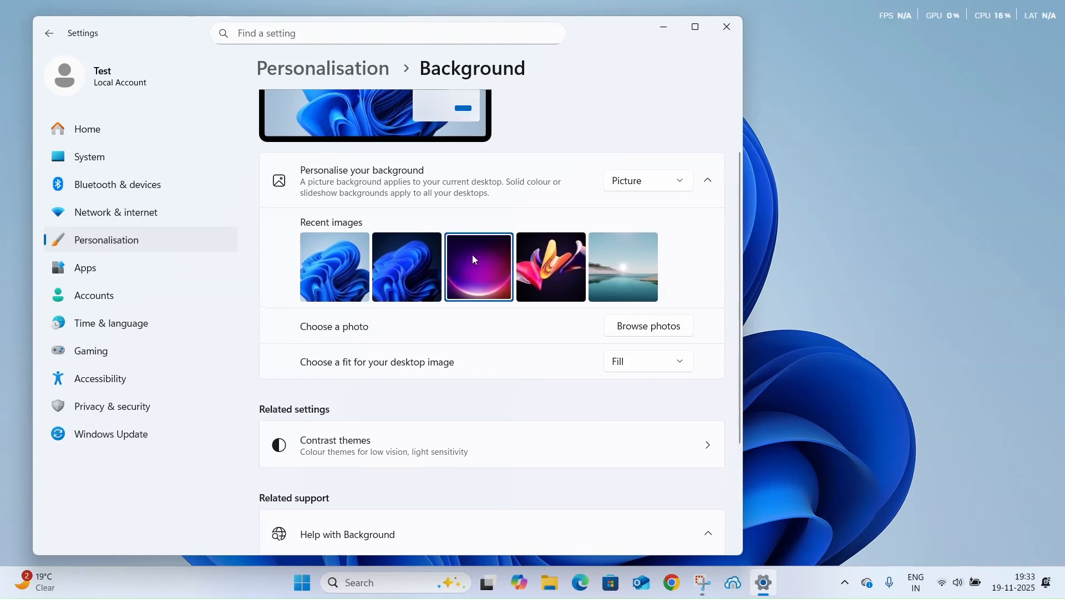
click(726, 27)
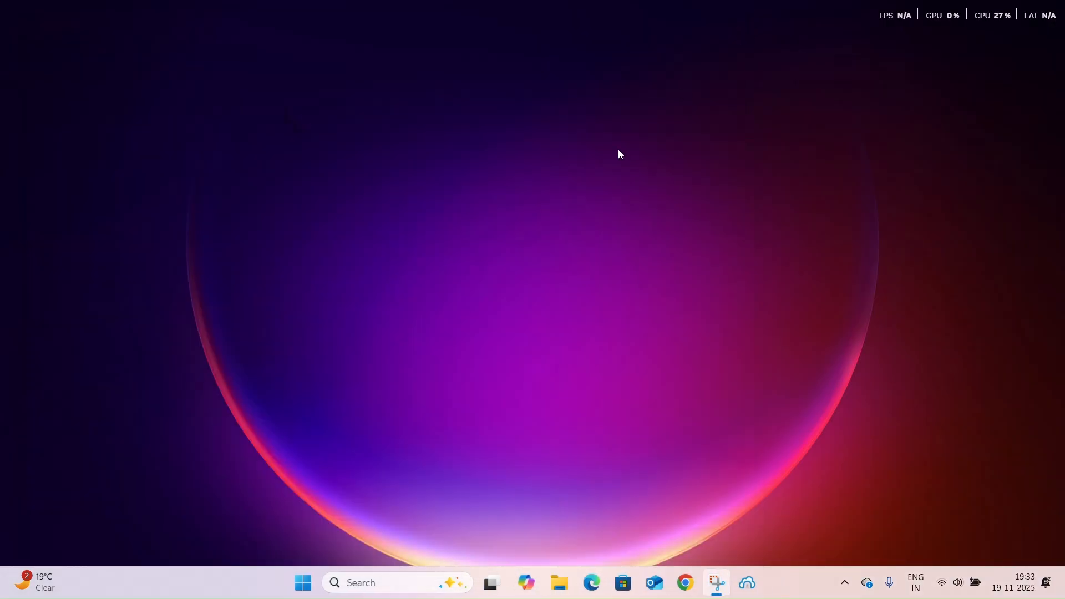
Search for "vm", launch VMware Workstation Pro and maximize its window
right_click(618, 149)
click(524, 310)
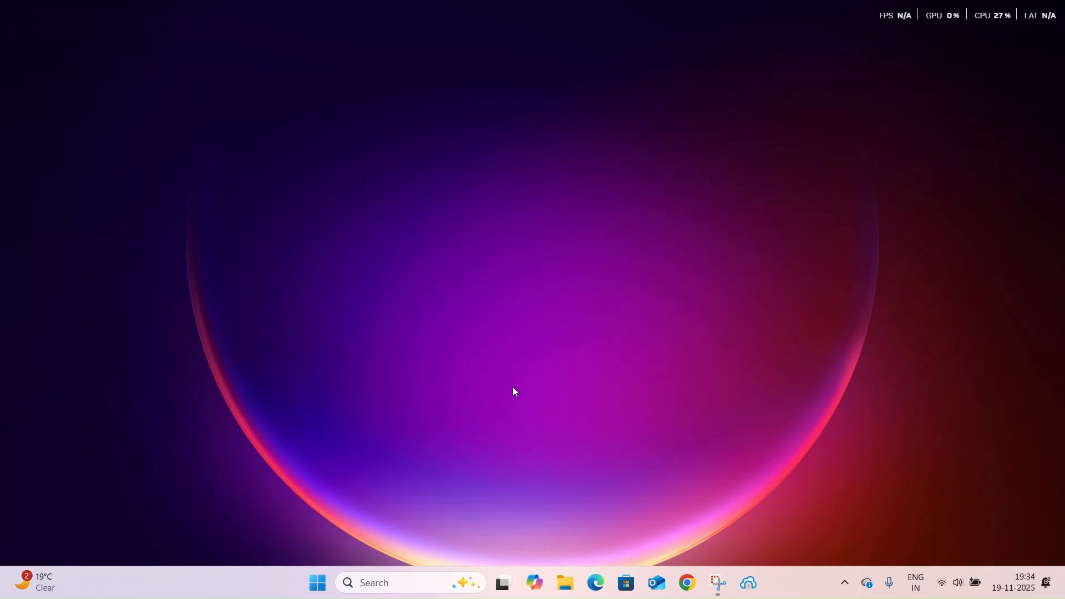
click(407, 584)
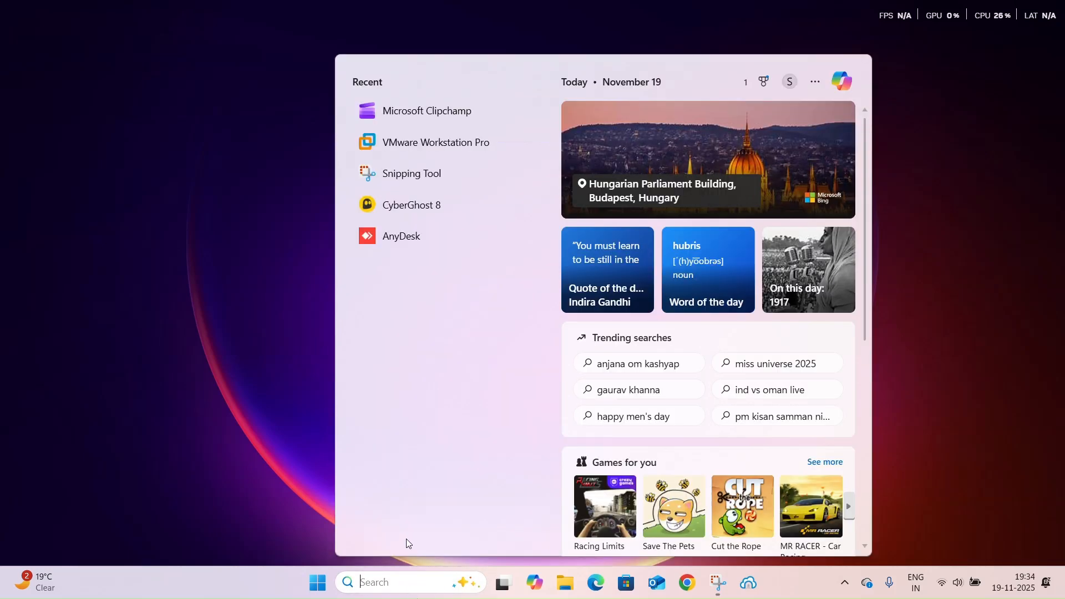
text(vm)
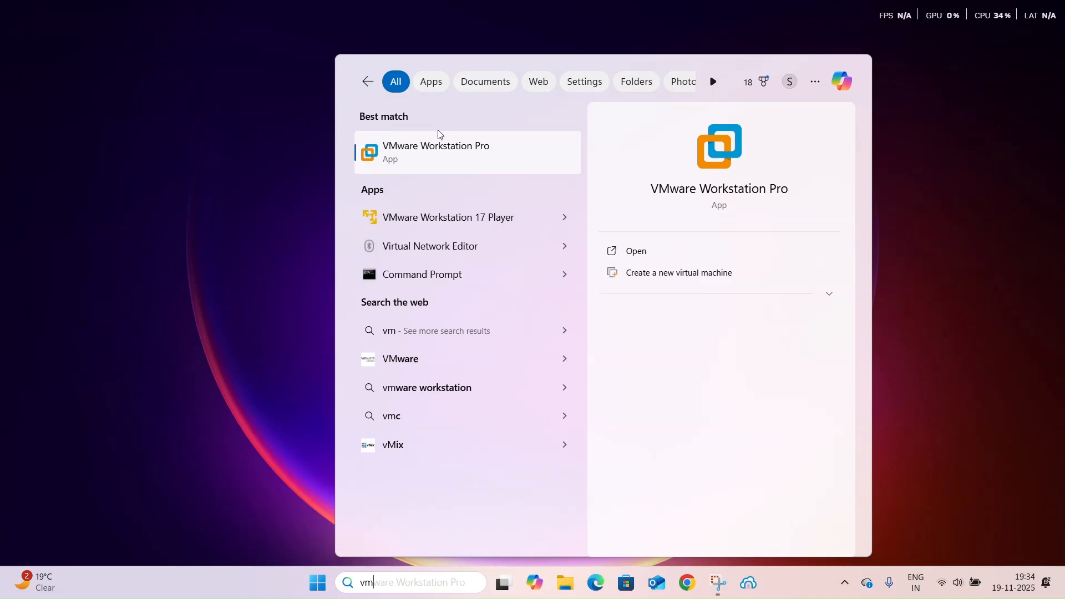
click(437, 145)
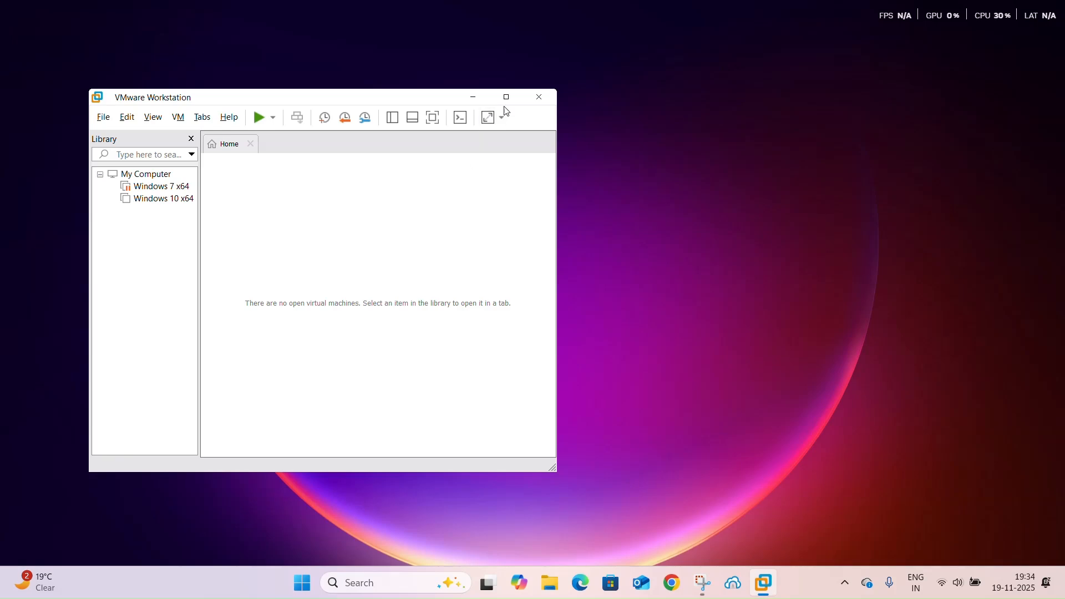
click(505, 97)
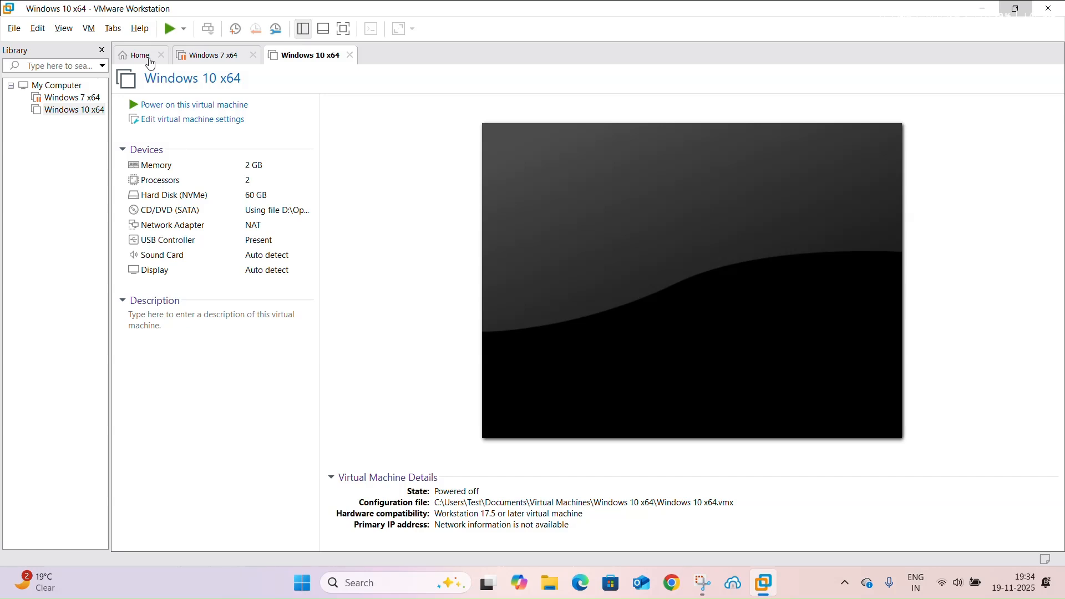
Start a new virtual machine with the Typical configuration and choose to install the operating system later
click(145, 57)
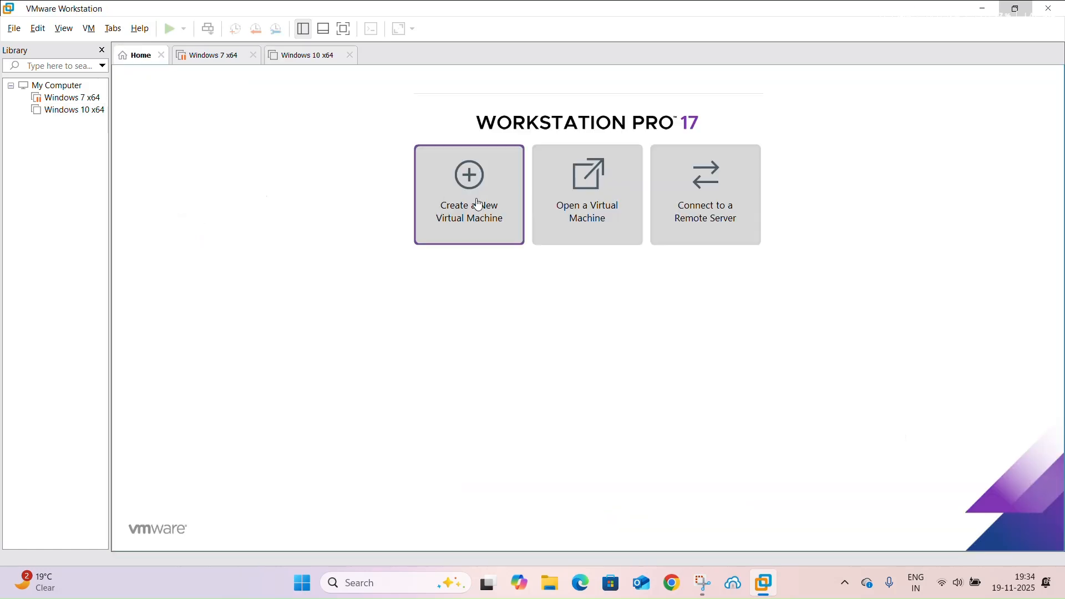
click(14, 29)
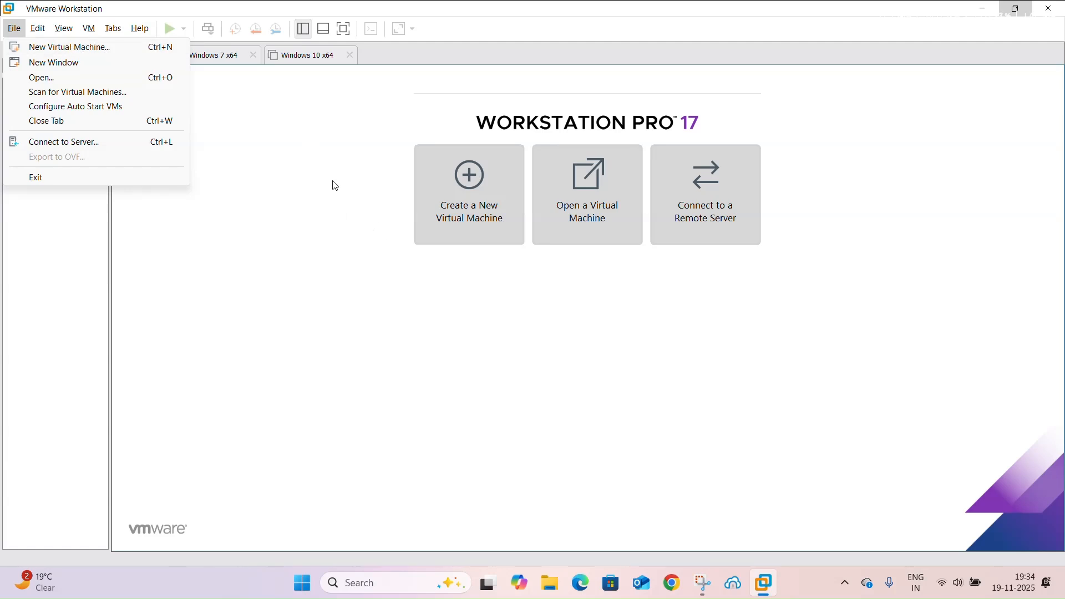
click(88, 48)
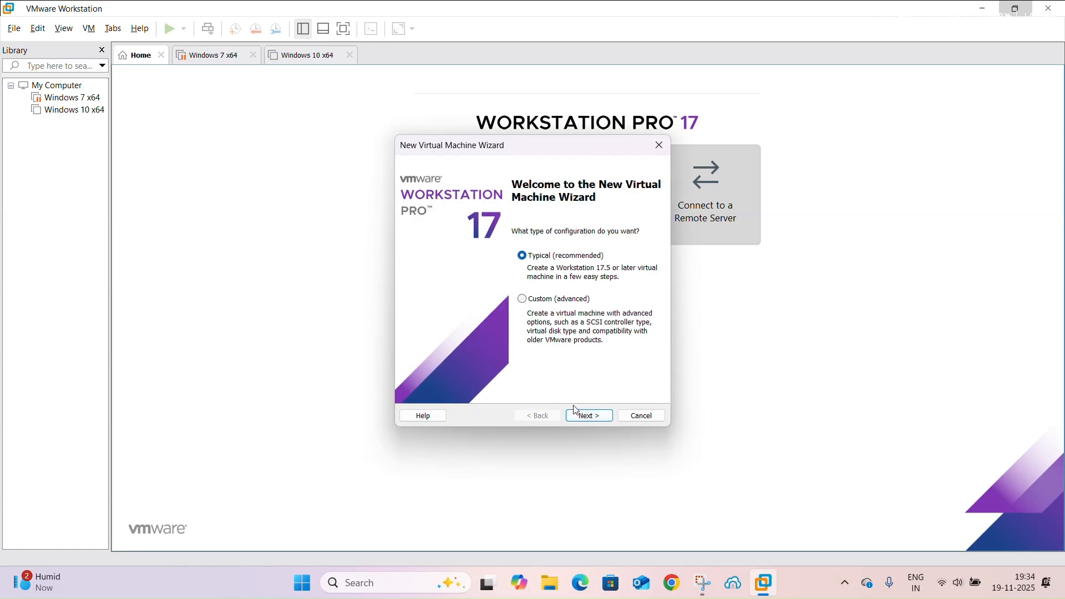
click(584, 416)
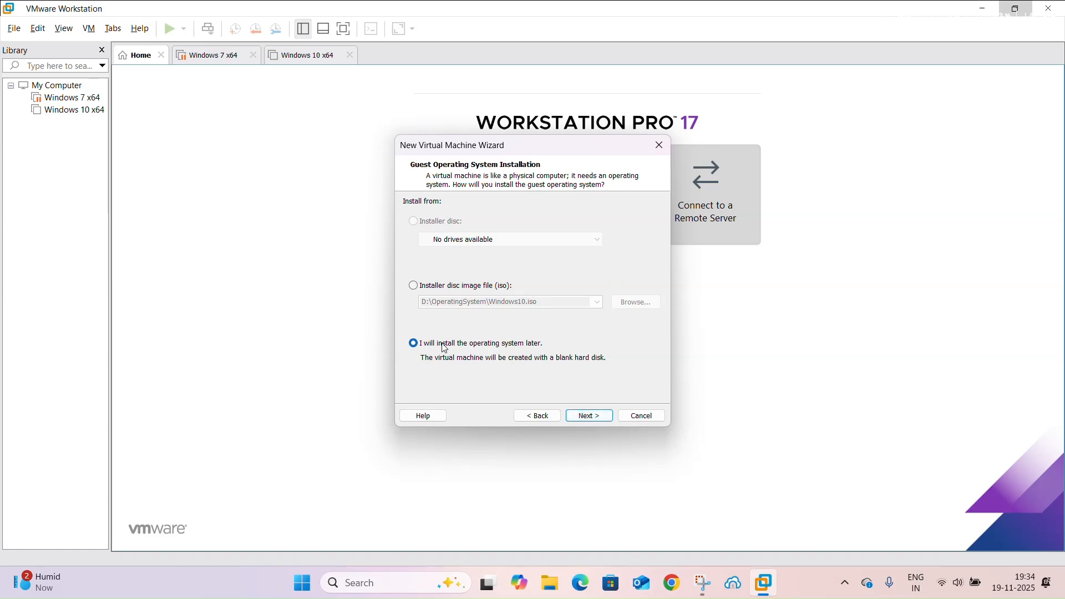
click(596, 416)
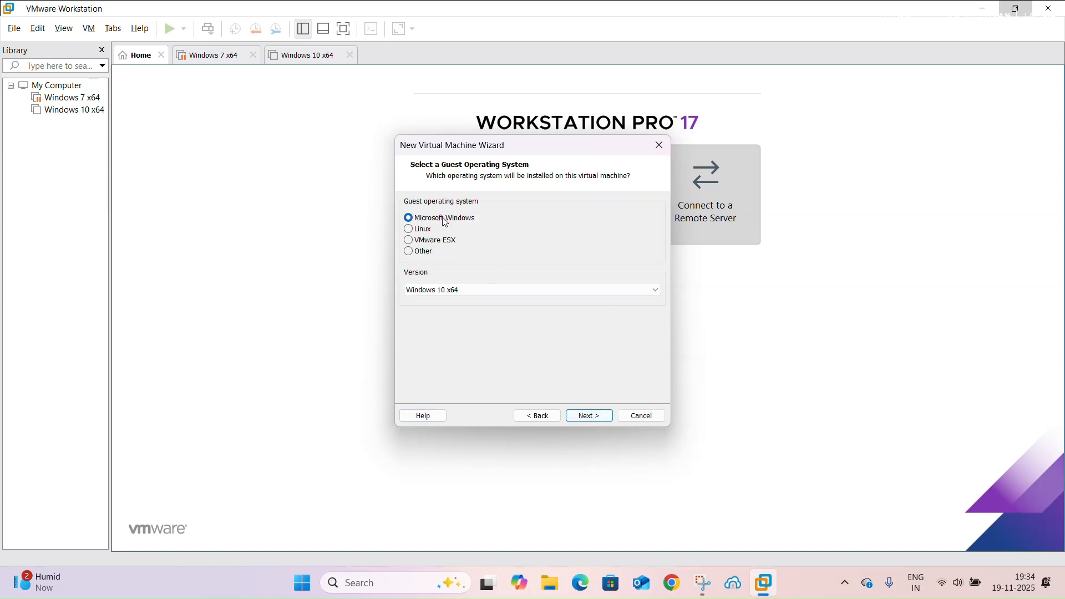
Choose Windows 11 x64 as the Microsoft Windows guest version and accept the default virtual machine name and location
click(464, 292)
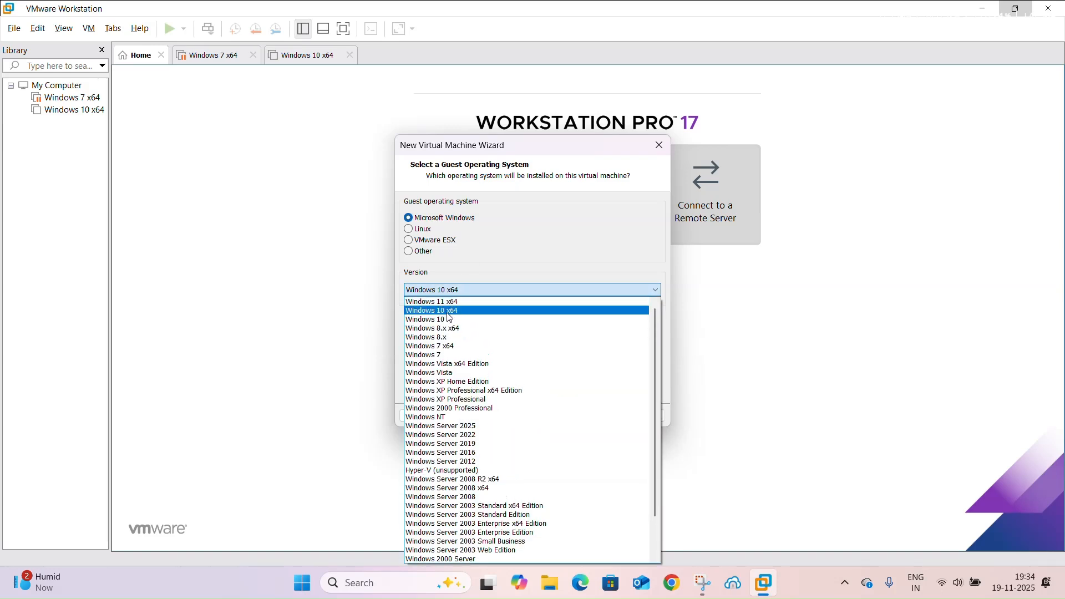
click(456, 302)
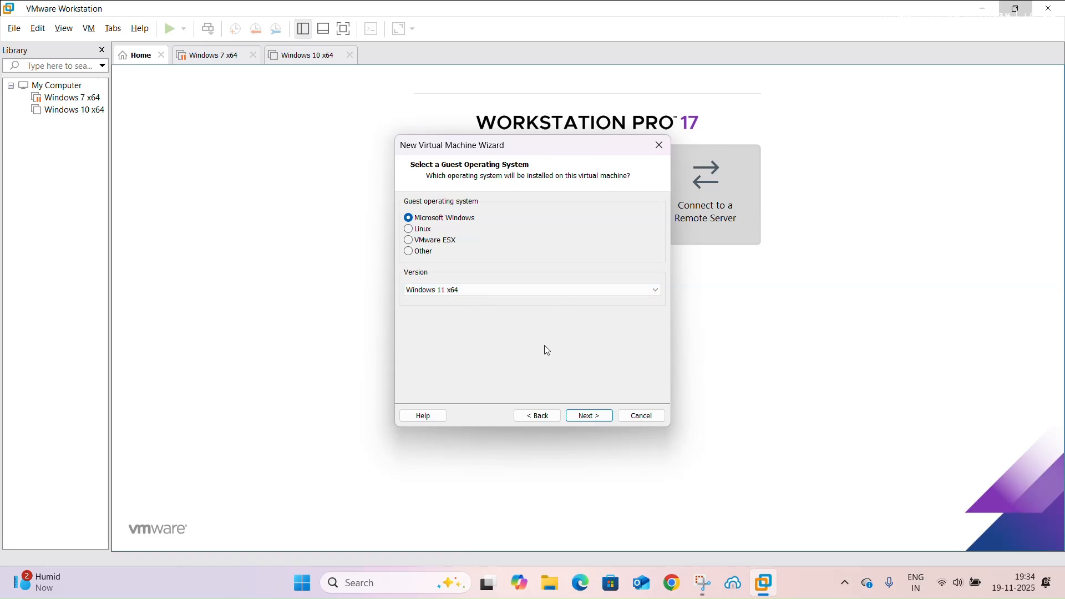
click(599, 420)
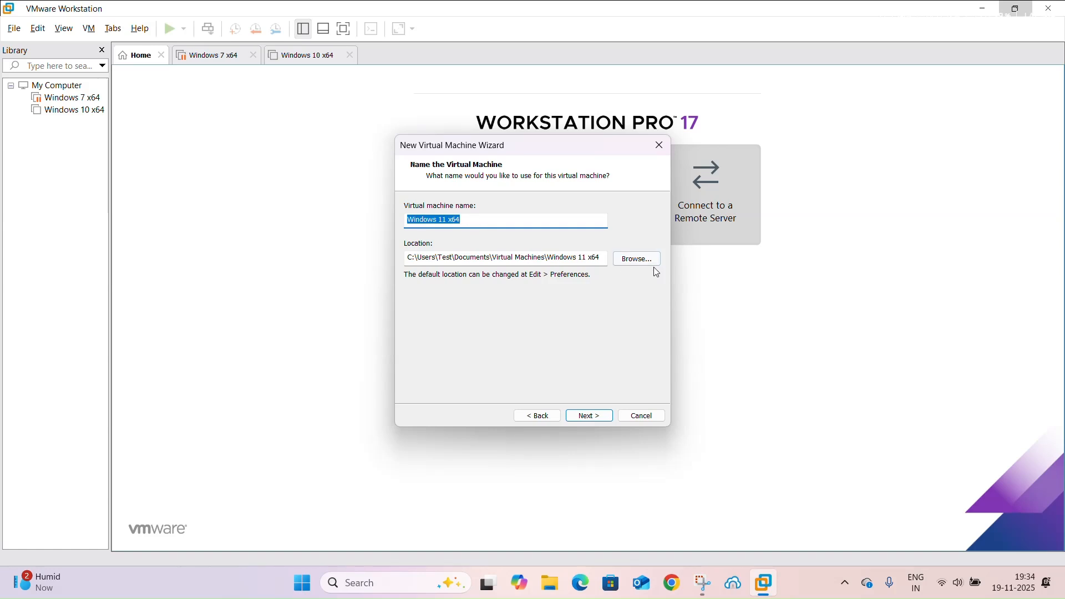
click(599, 415)
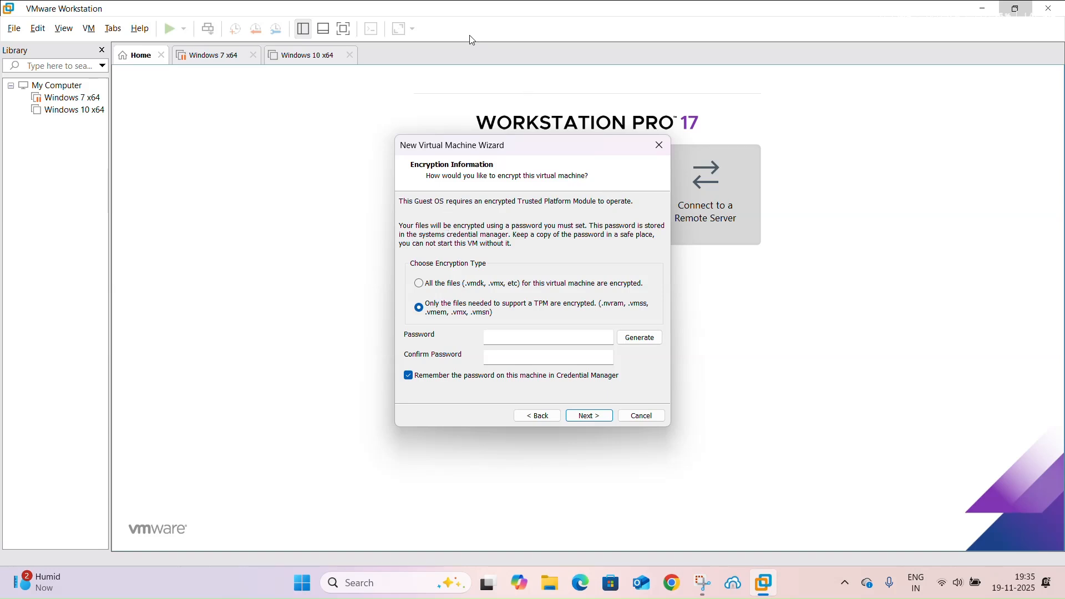
Enter and confirm an encryption password for only the files needed to support a TPM and try to continue
click(502, 337)
text(•)
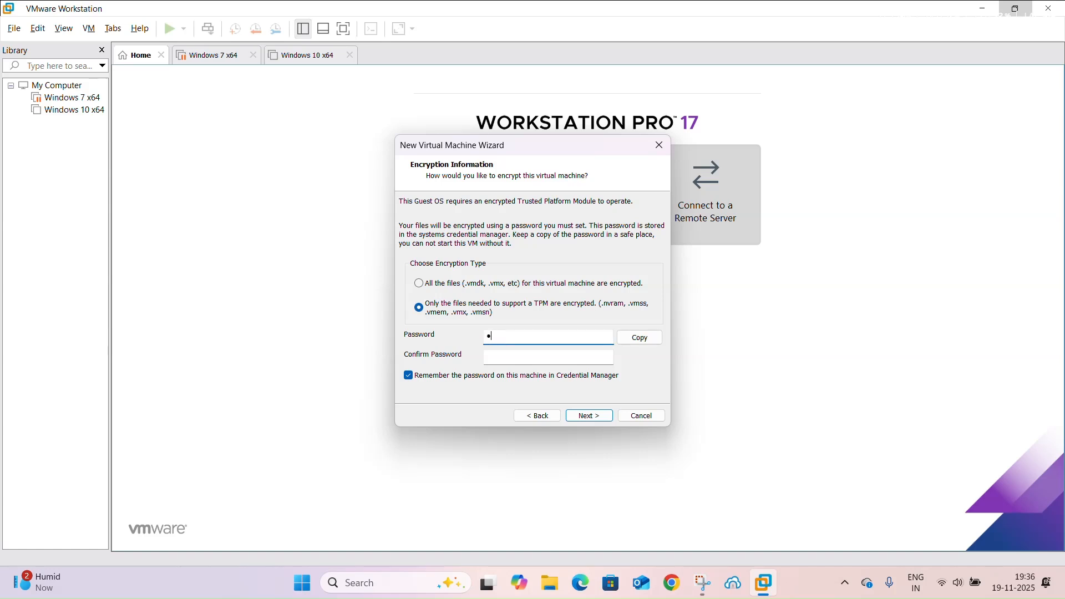
key(BackSpace)
text(•••••)
key(Tab)
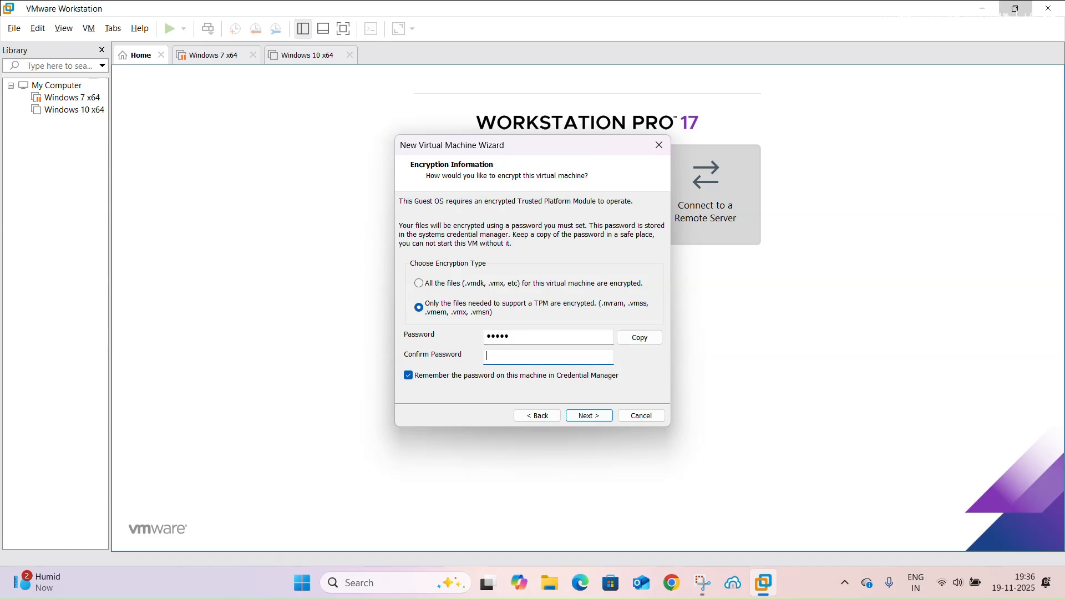
text(••••)
click(583, 415)
key(space)
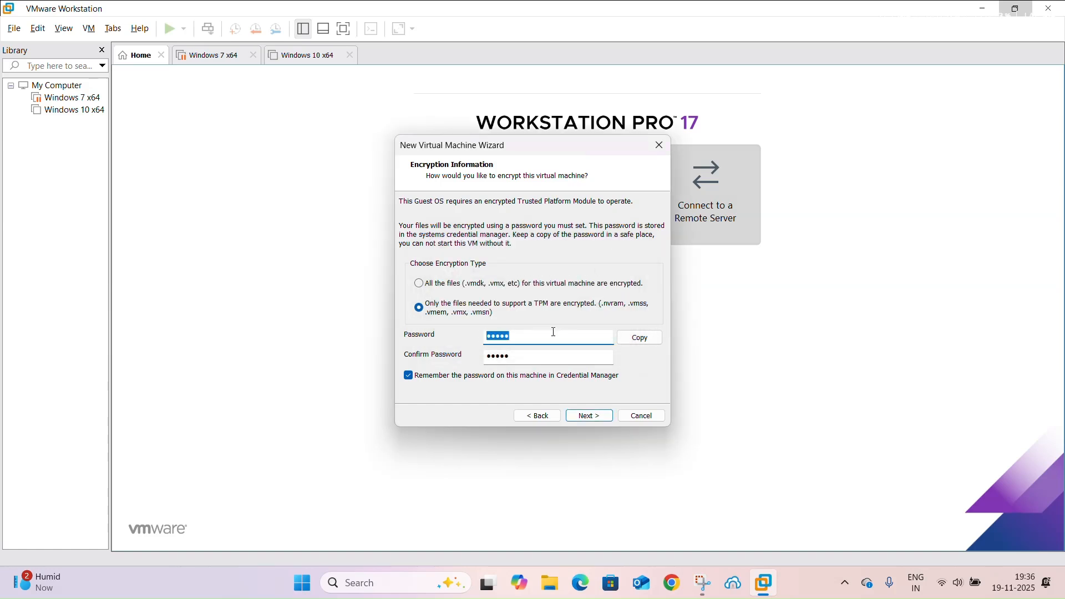
Replace the encryption password with a longer one, confirm it and continue to the disk capacity settings
text(••••••••••)
key(Tab)
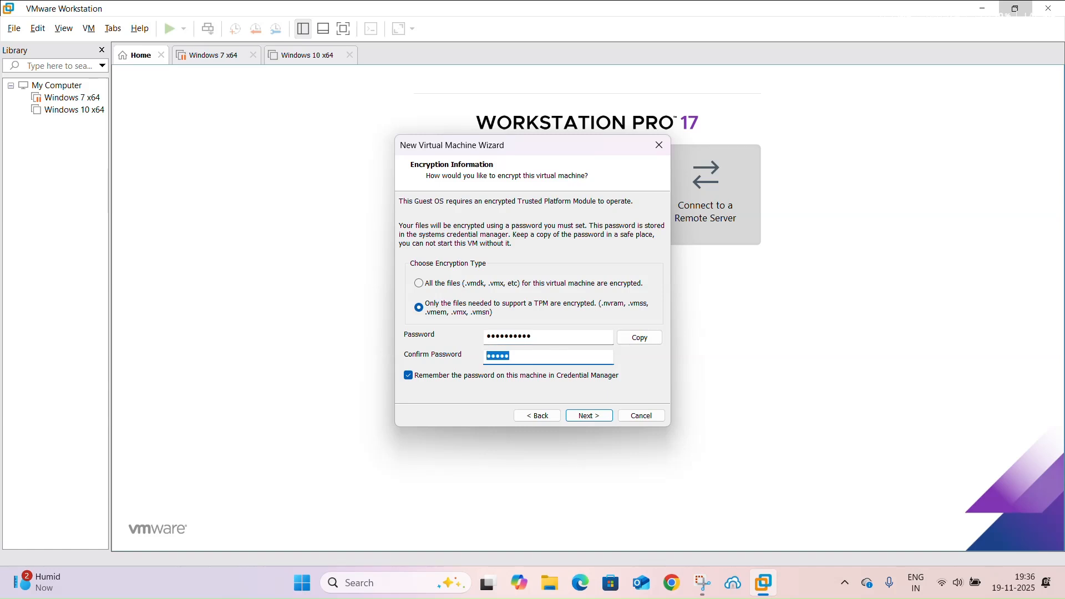
text(••••••••••)
click(589, 416)
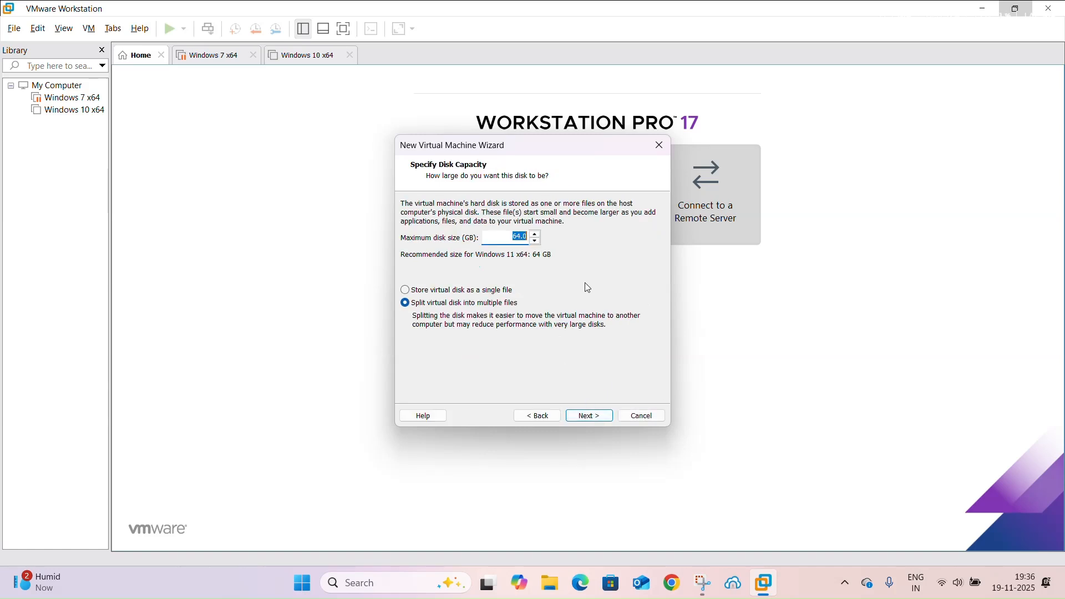
Accept a 64 GB virtual disk split into multiple files and finish creating the Windows 11 x64 virtual machine
click(602, 416)
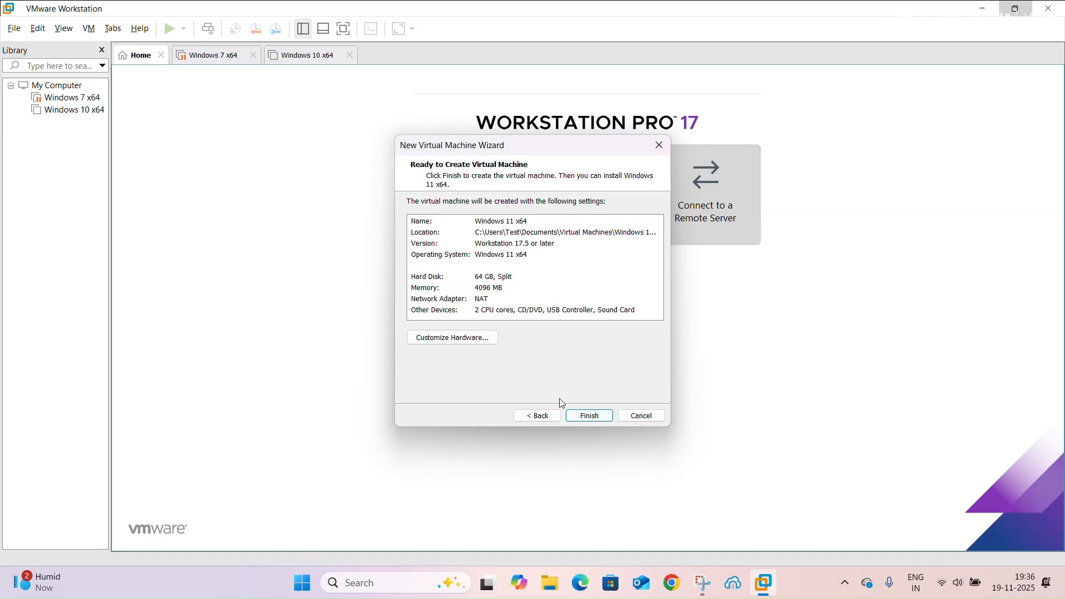
click(568, 414)
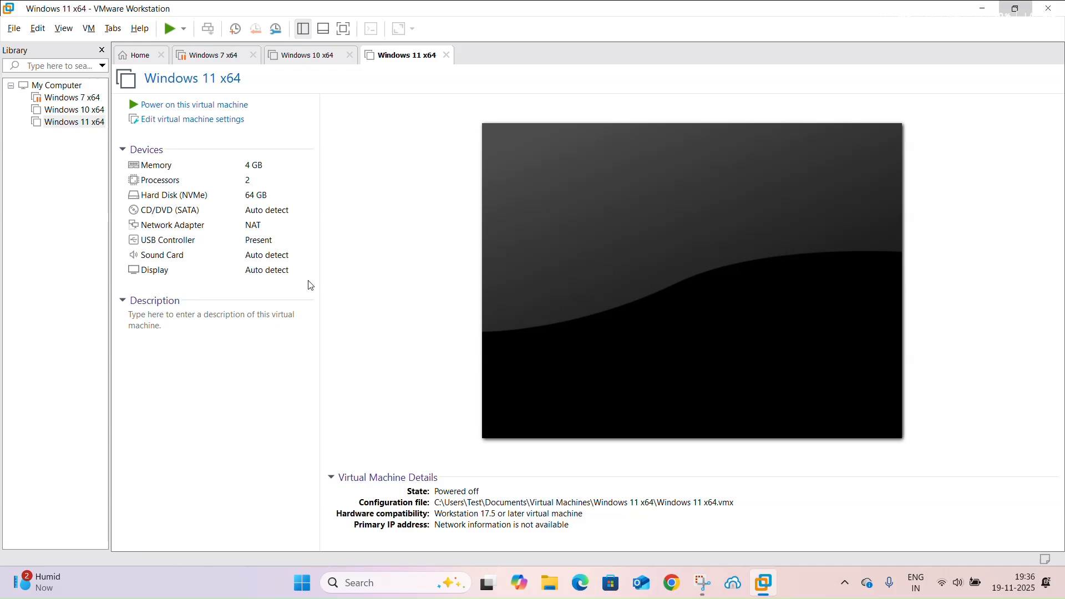
Open the Windows 11 x64 virtual machine settings and choose 2 as the number of processors
click(156, 122)
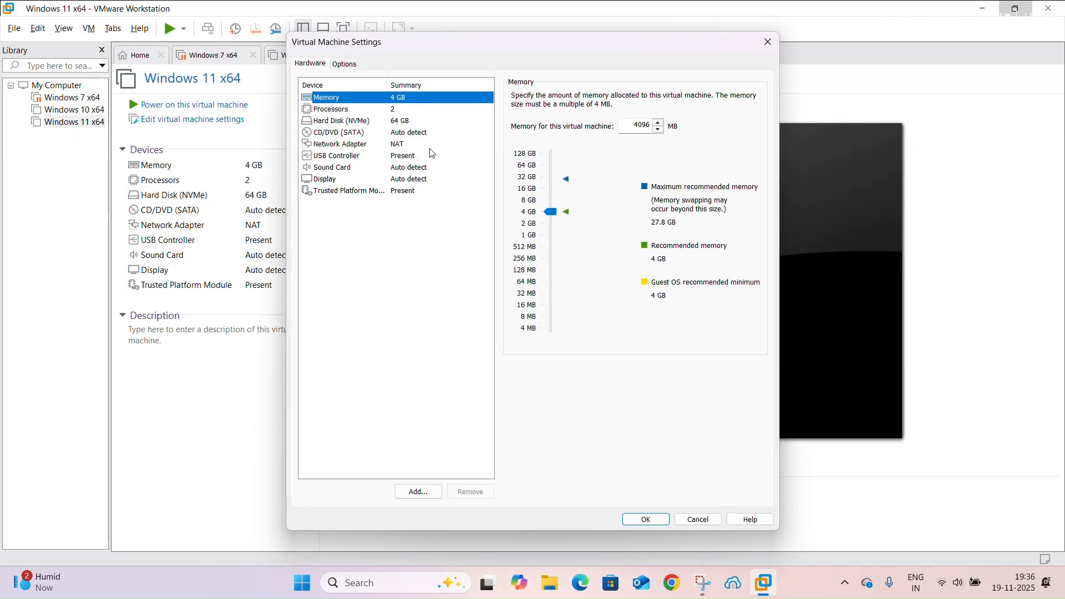
click(348, 111)
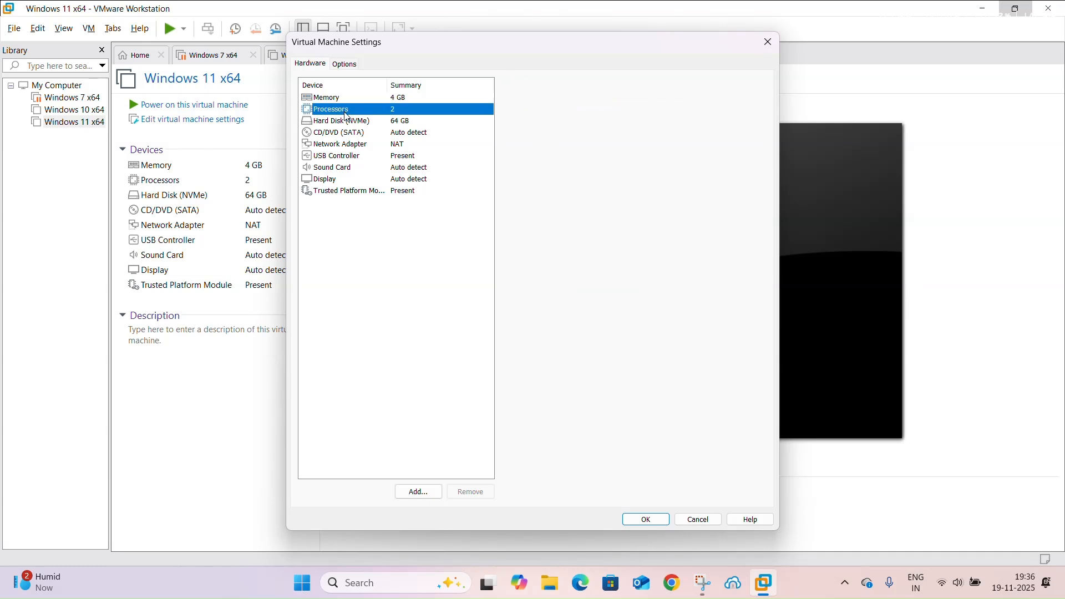
click(638, 101)
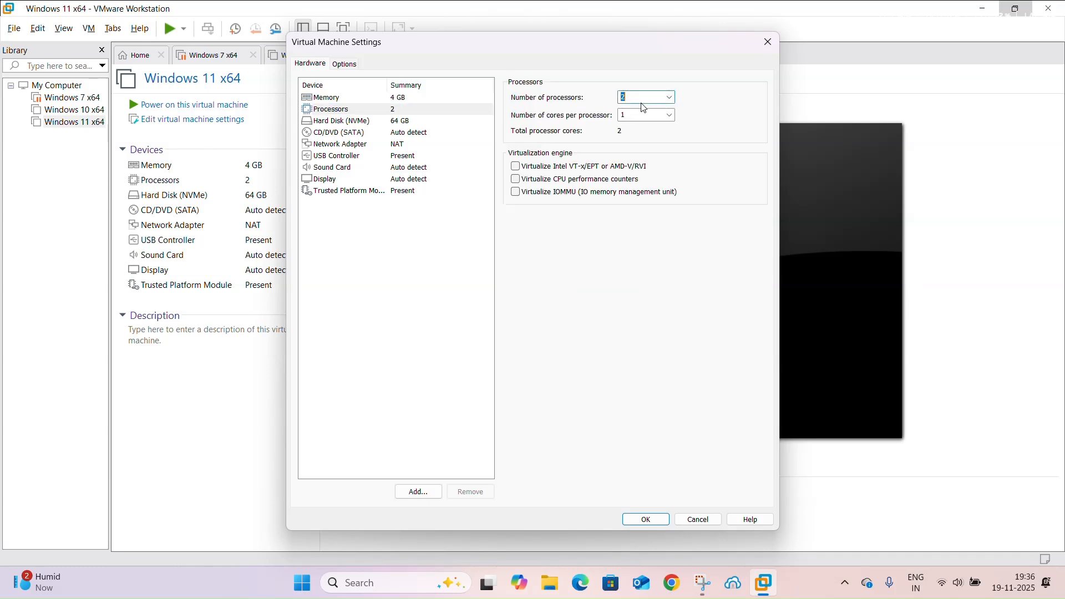
click(670, 97)
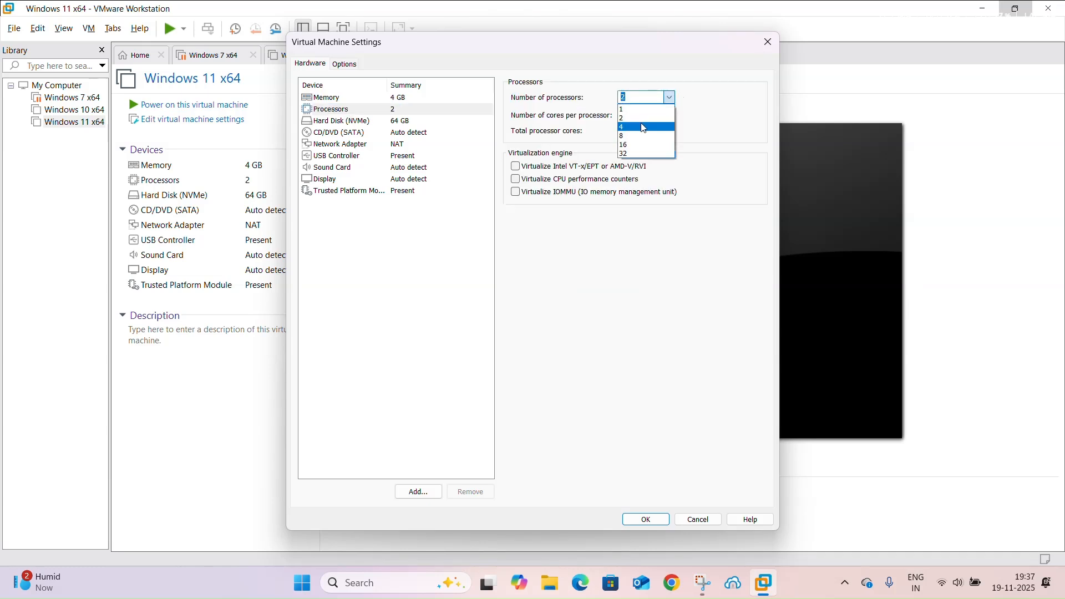
click(660, 118)
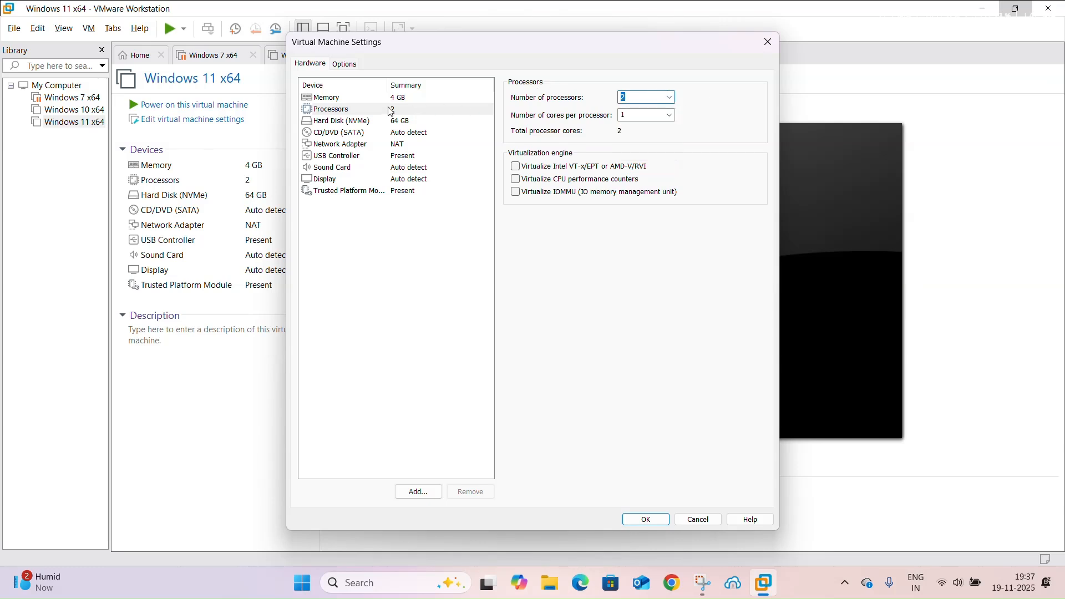
Try 2 GB of memory for the virtual machine and set it back to 4 GB
click(345, 98)
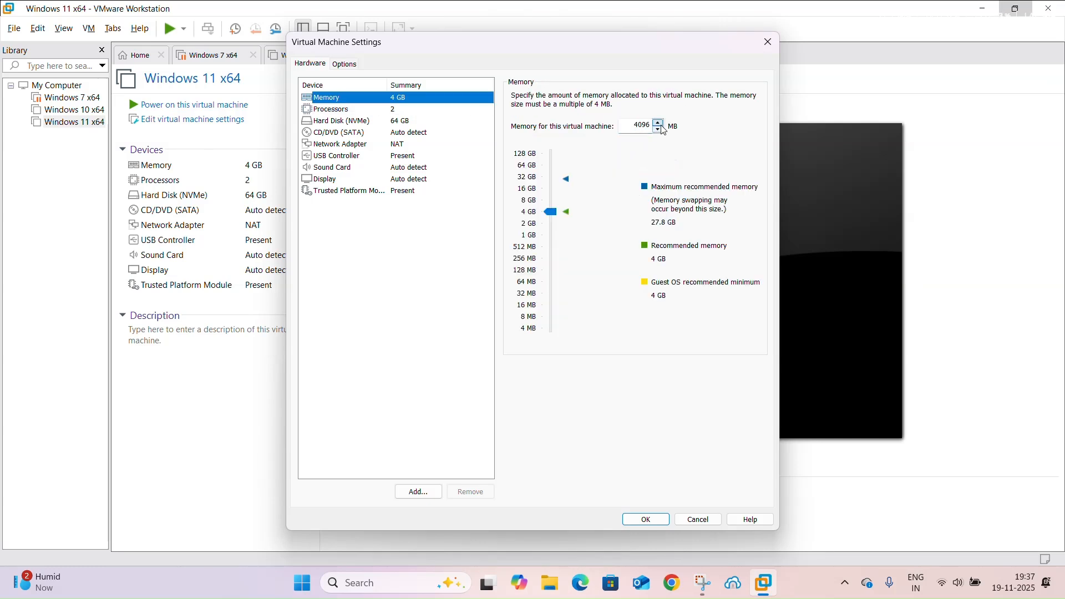
drag(552, 215, 555, 226)
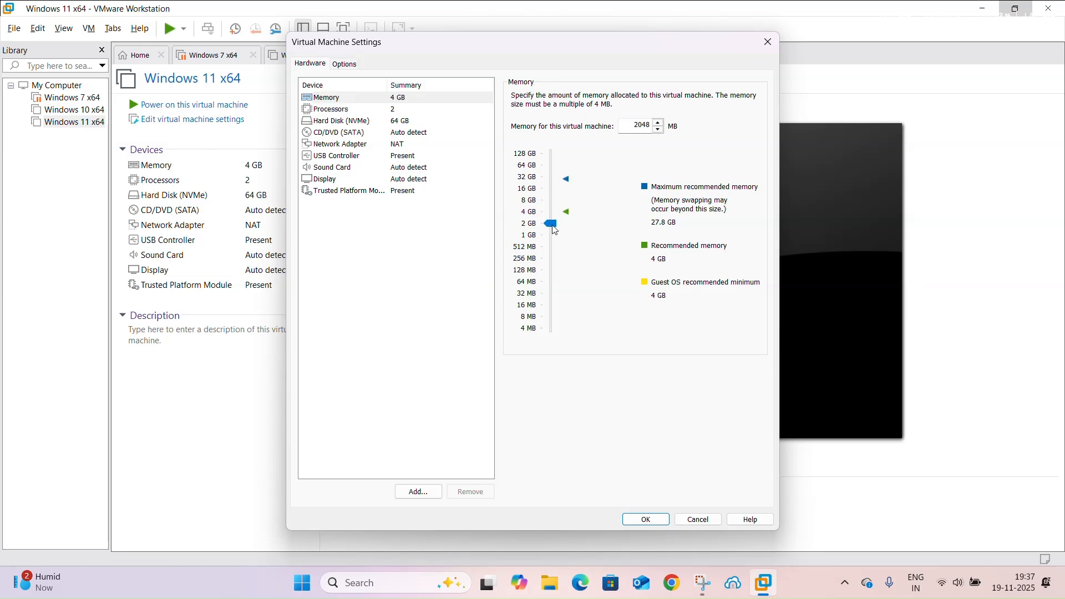
click(548, 212)
Review the virtual machine's hard disk, network adapter, sound card, display and Trusted Platform Module settings
click(345, 121)
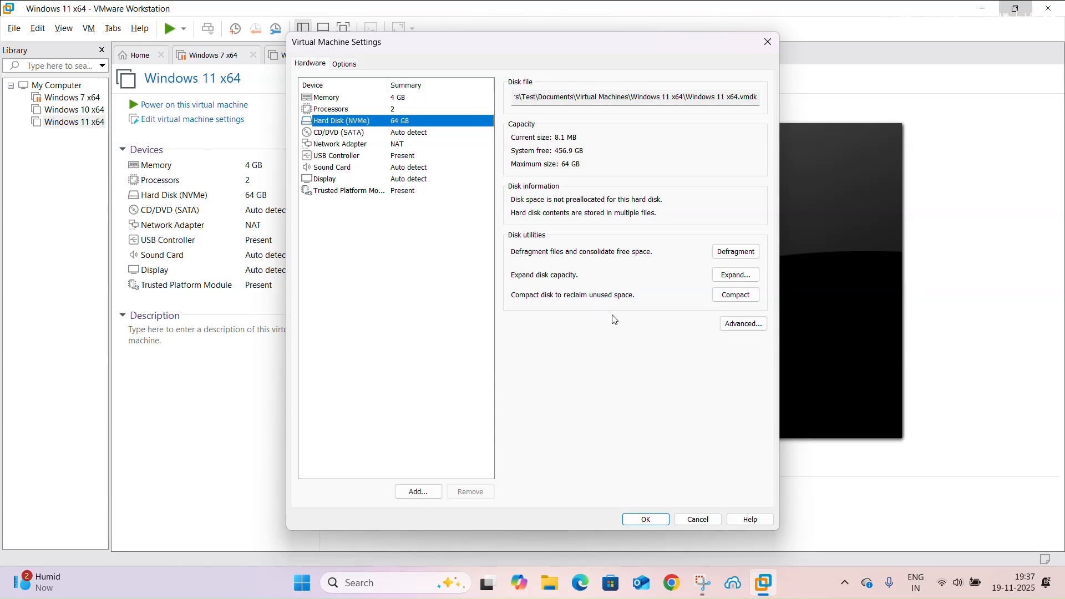
click(339, 147)
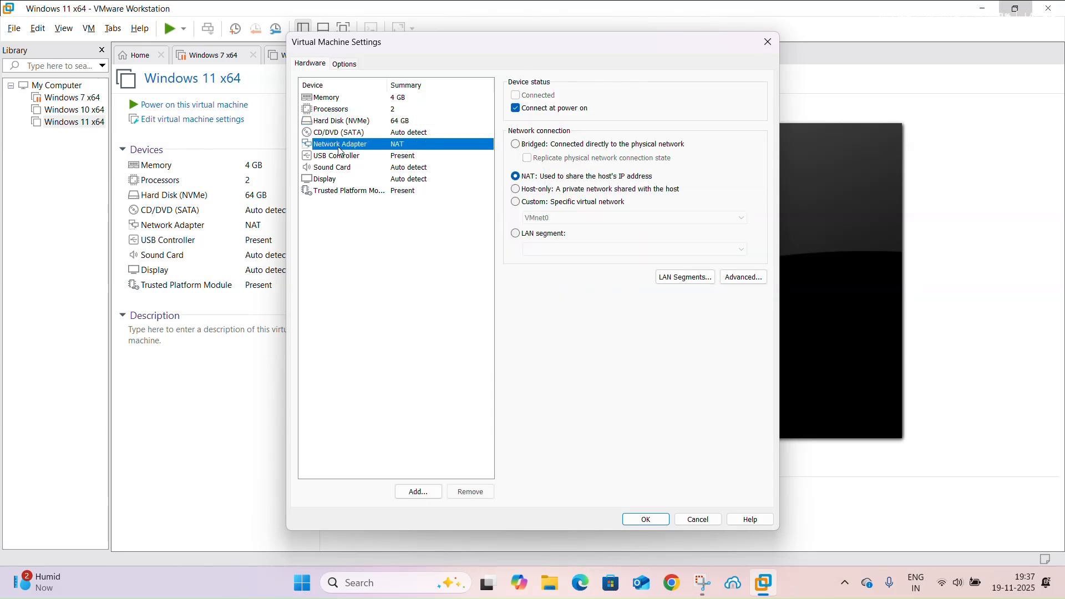
click(344, 168)
click(356, 182)
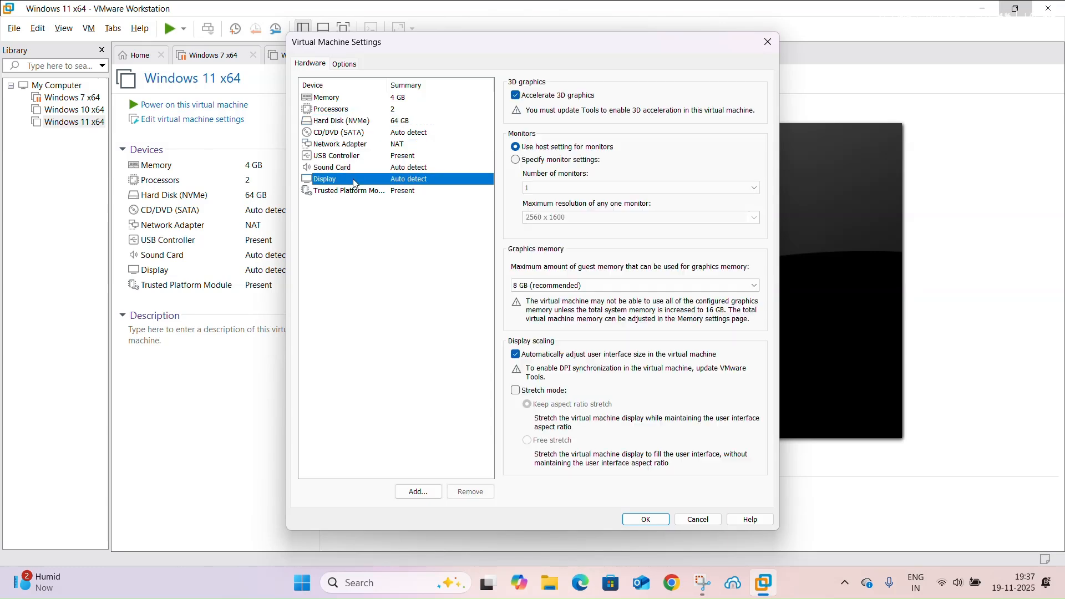
click(360, 192)
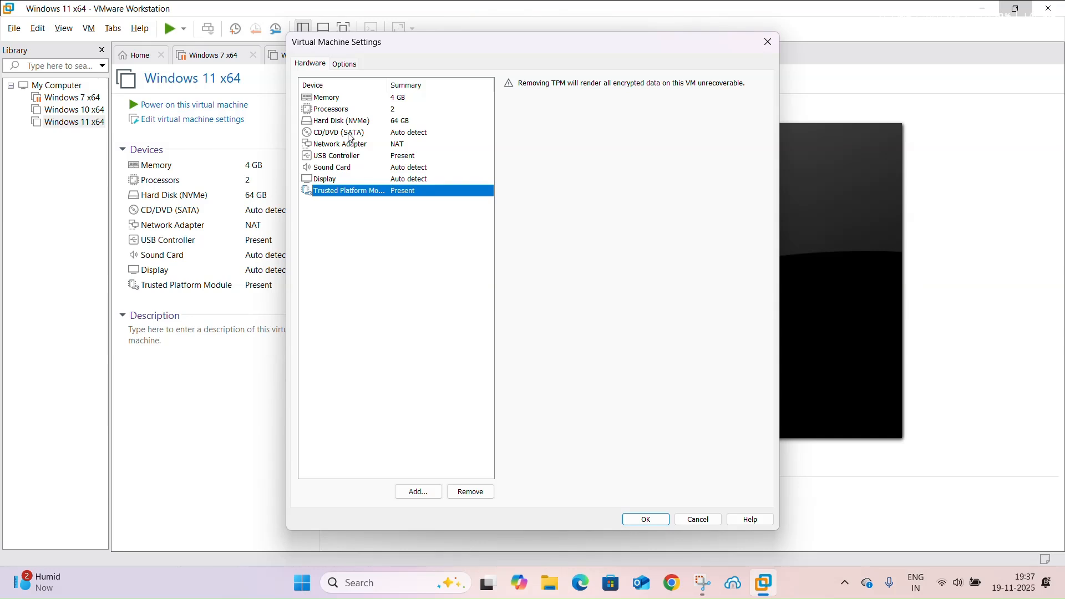
Set the CD/DVD drive to use the ISO image D:\OperatingSystem\Win11_25H2_English_x64.iso and save the virtual machine settings
click(350, 136)
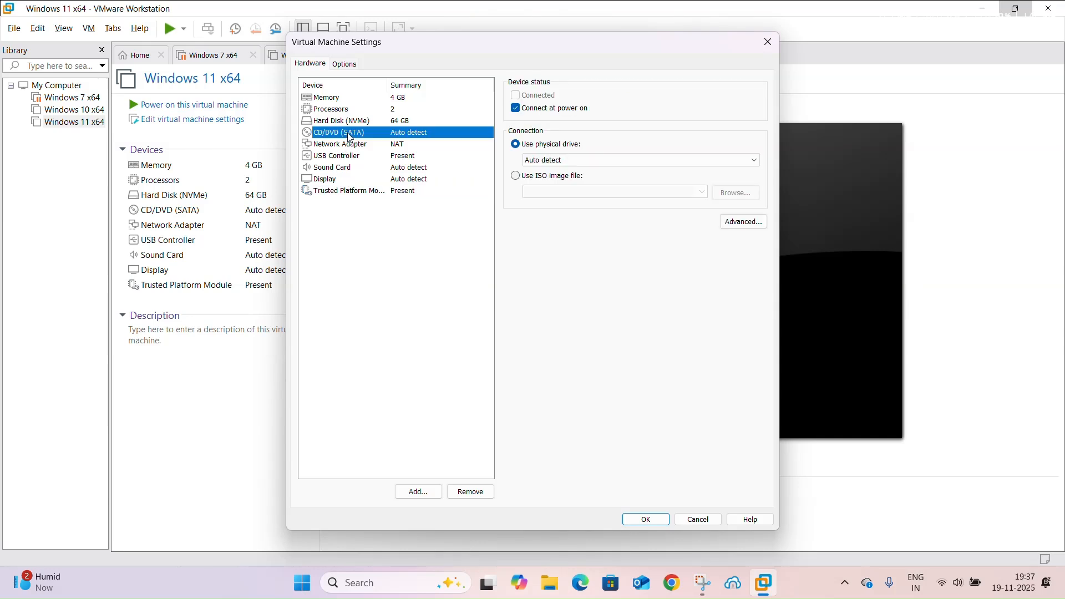
click(541, 182)
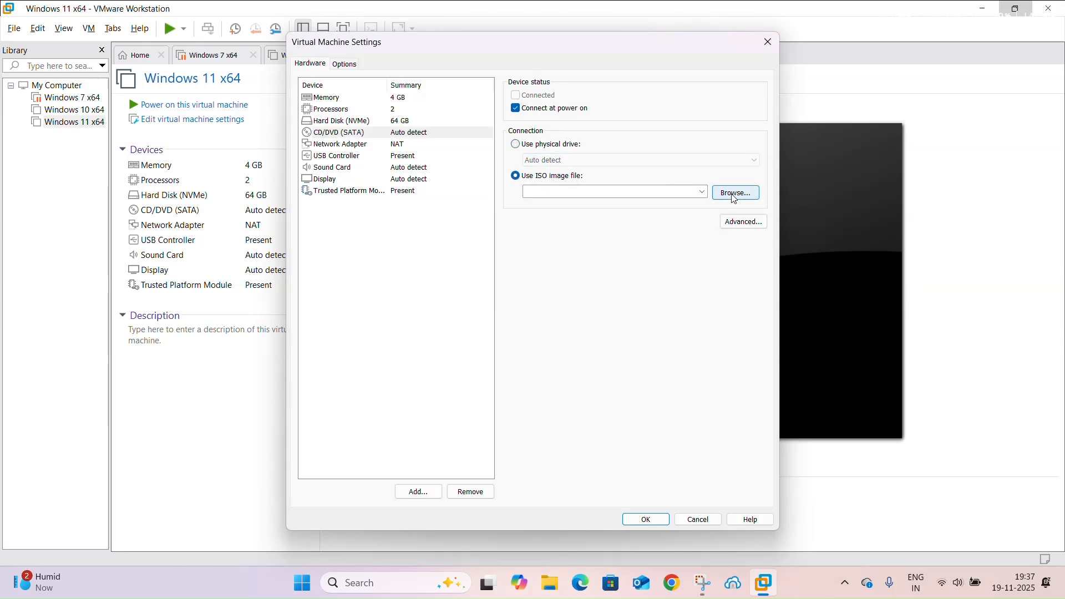
click(731, 194)
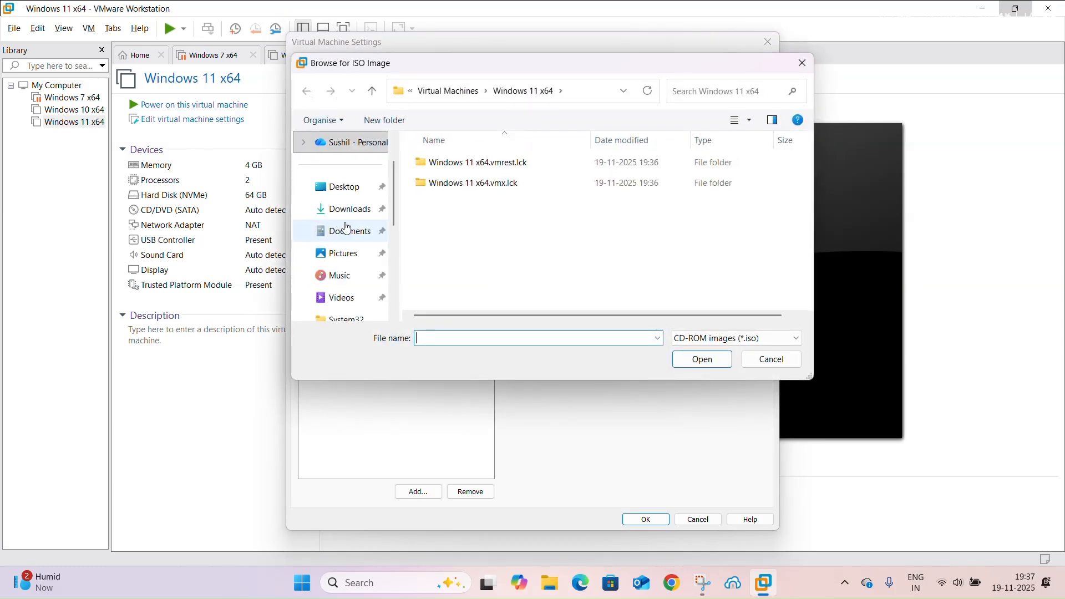
scroll(354, 208, down, 2)
scroll(355, 209, down, 3)
click(345, 189)
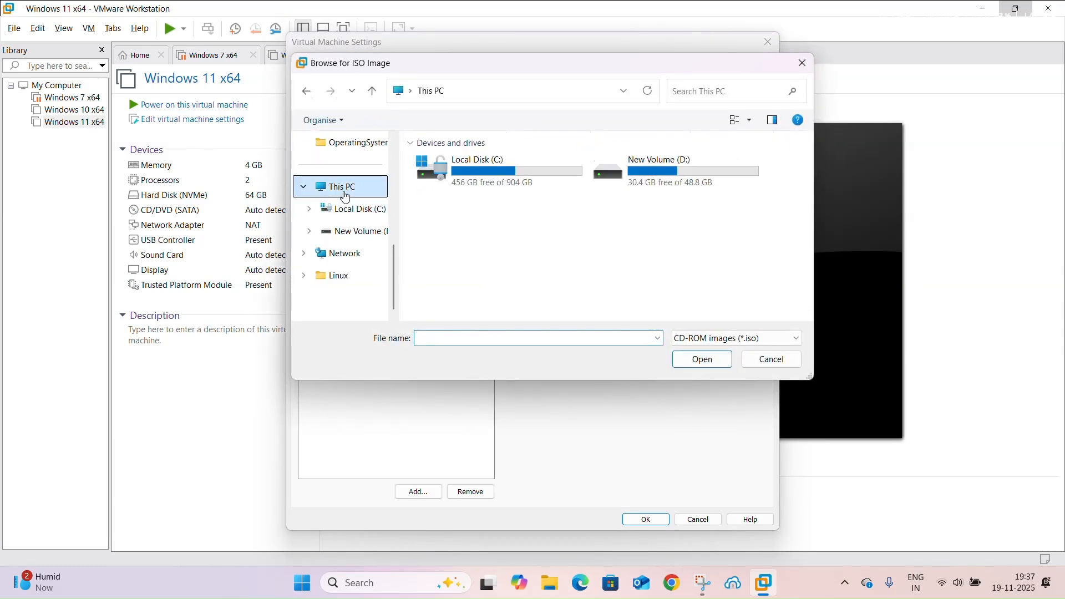
double_click(648, 166)
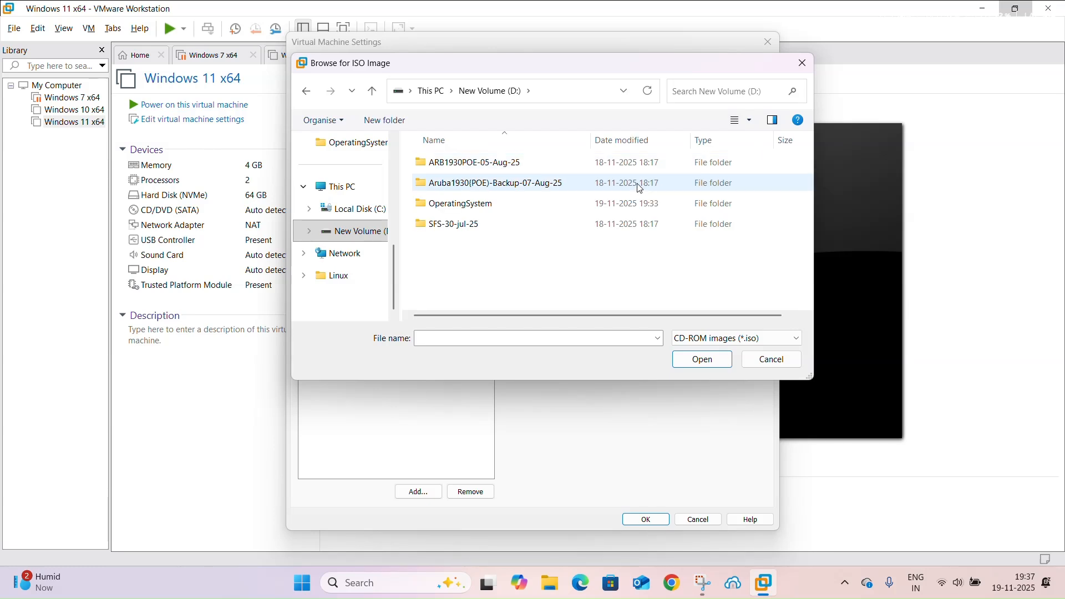
double_click(467, 204)
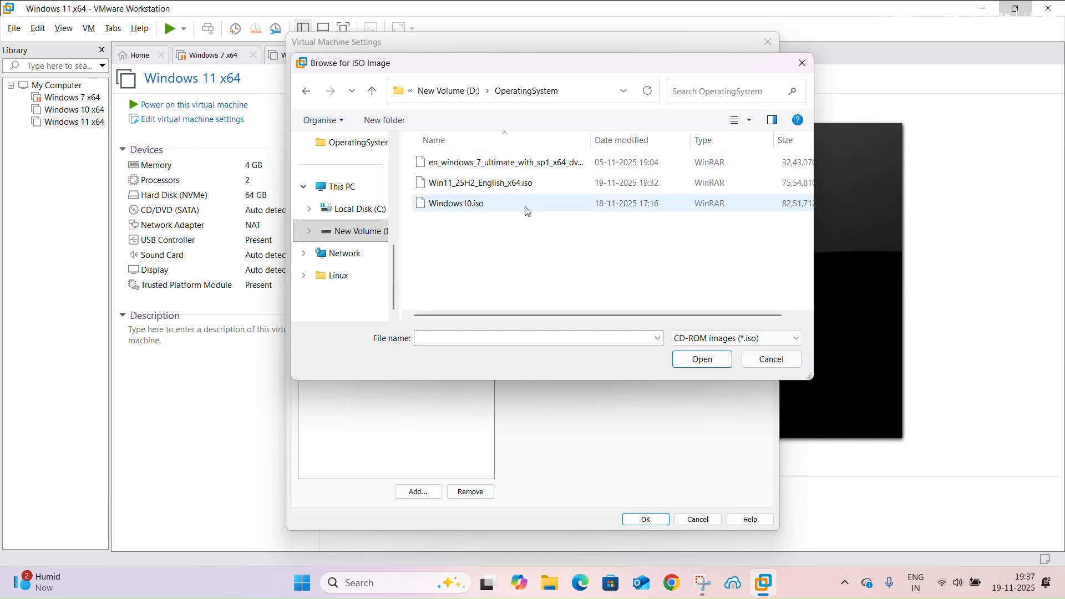
click(470, 183)
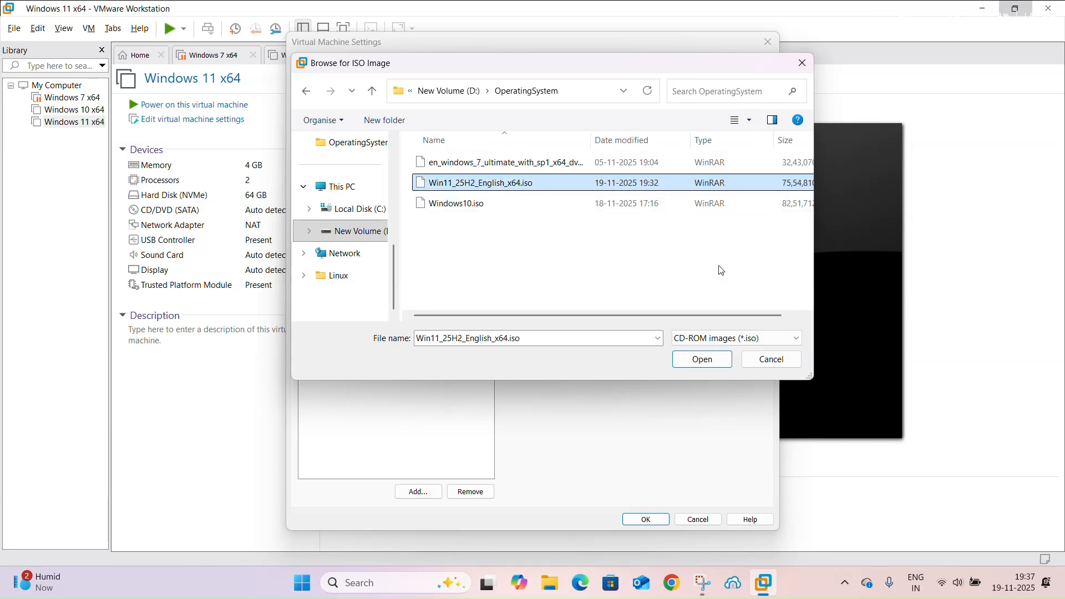
click(703, 360)
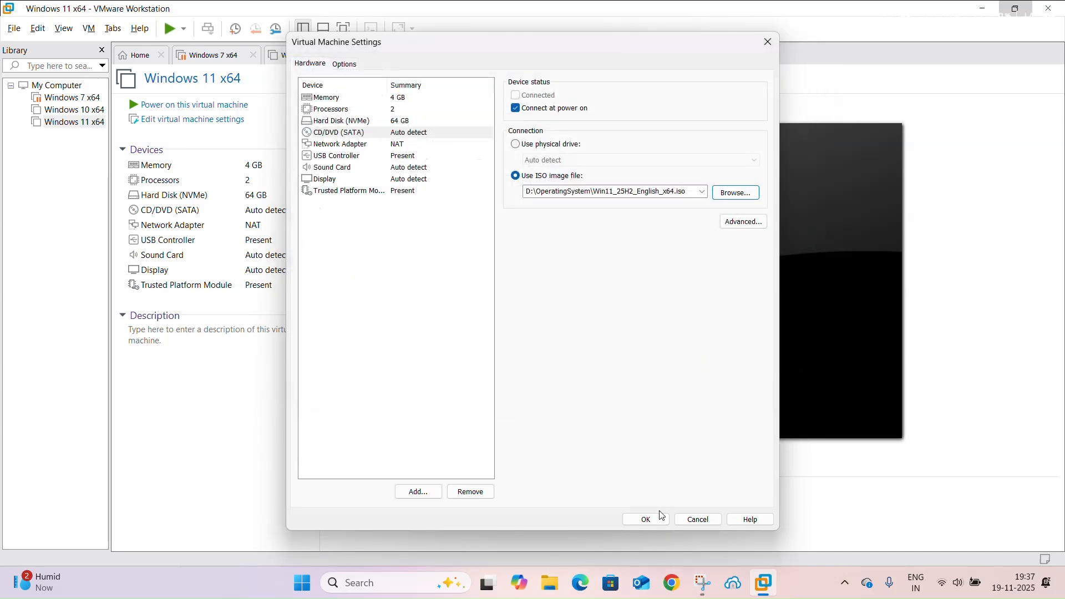
click(646, 519)
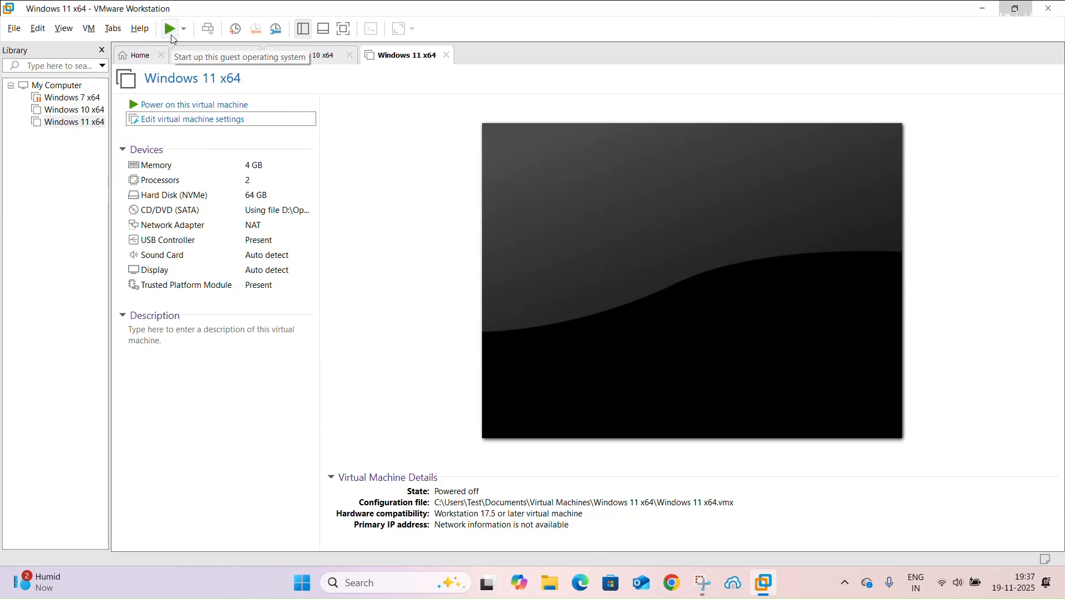
Power on the Windows 11 x64 virtual machine and boot it from the installation disc
click(169, 105)
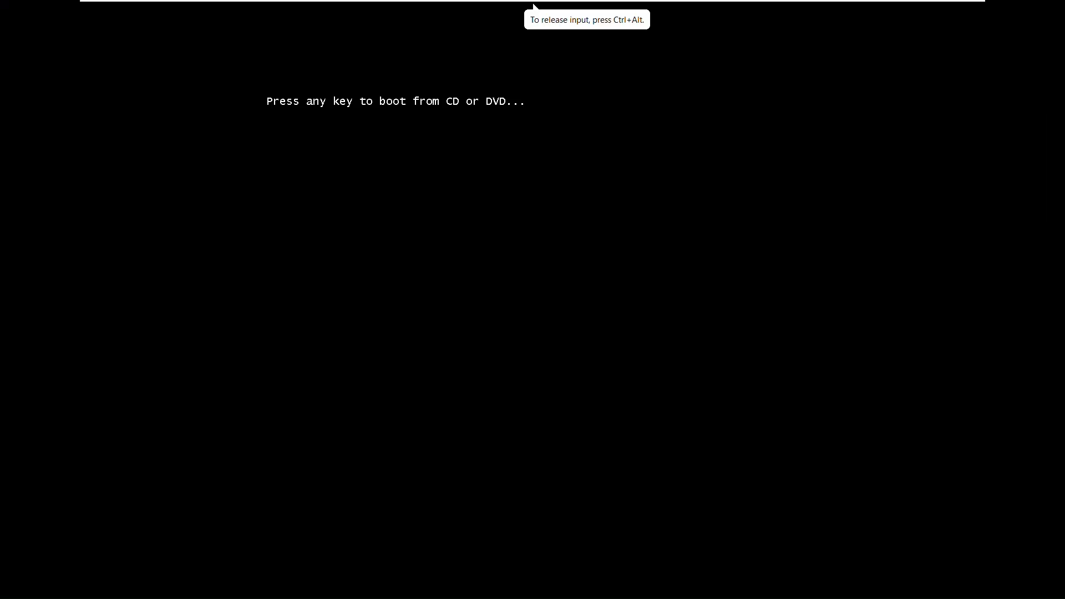
key(Return)
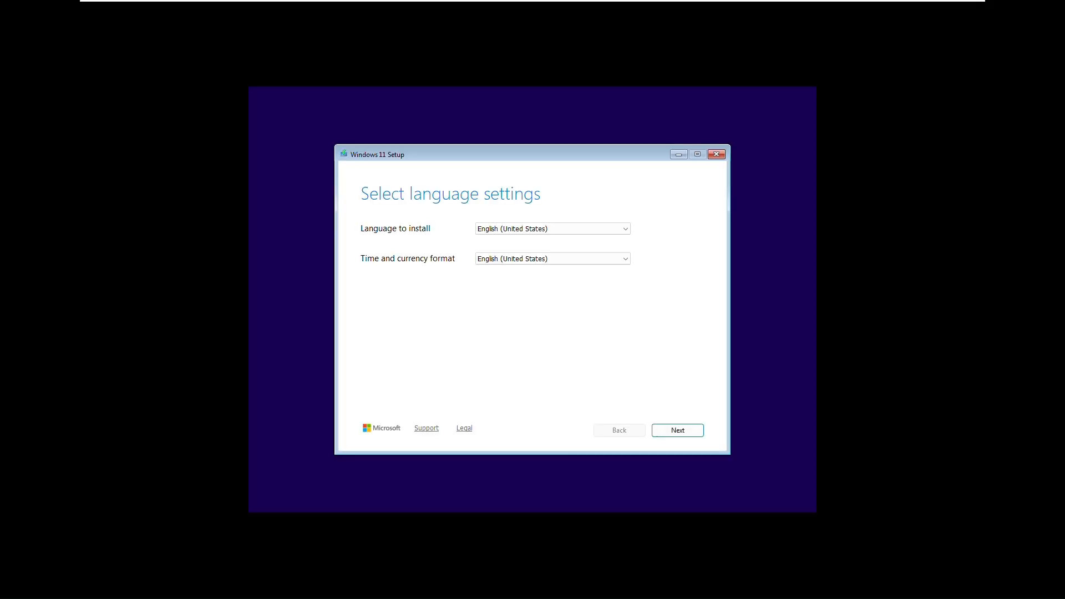
Accept English (United States) as language and time format and keep the US keyboard layout
click(674, 431)
click(599, 229)
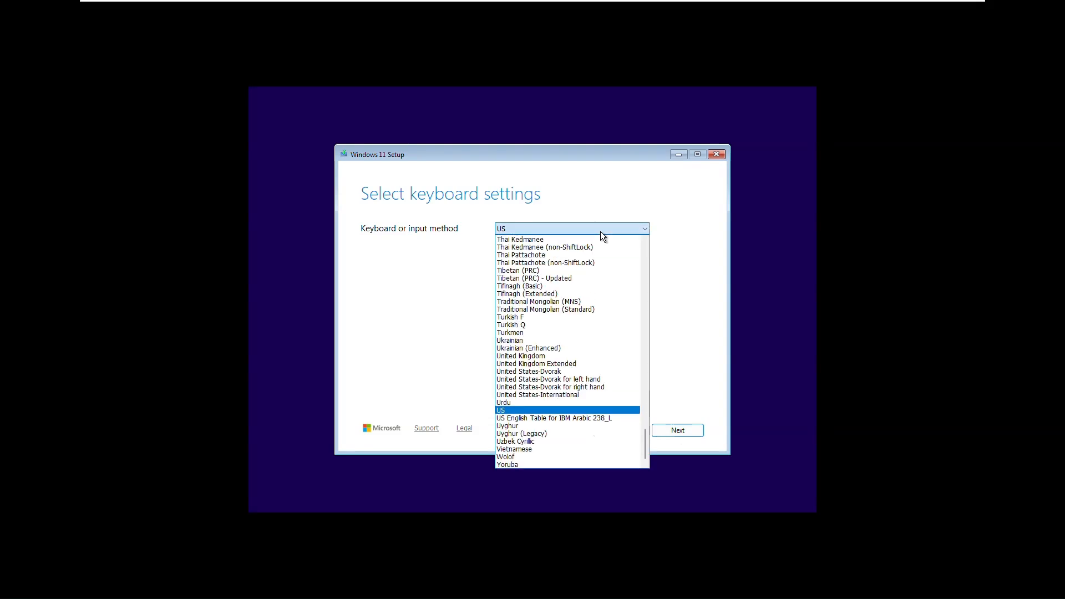
click(600, 231)
click(670, 429)
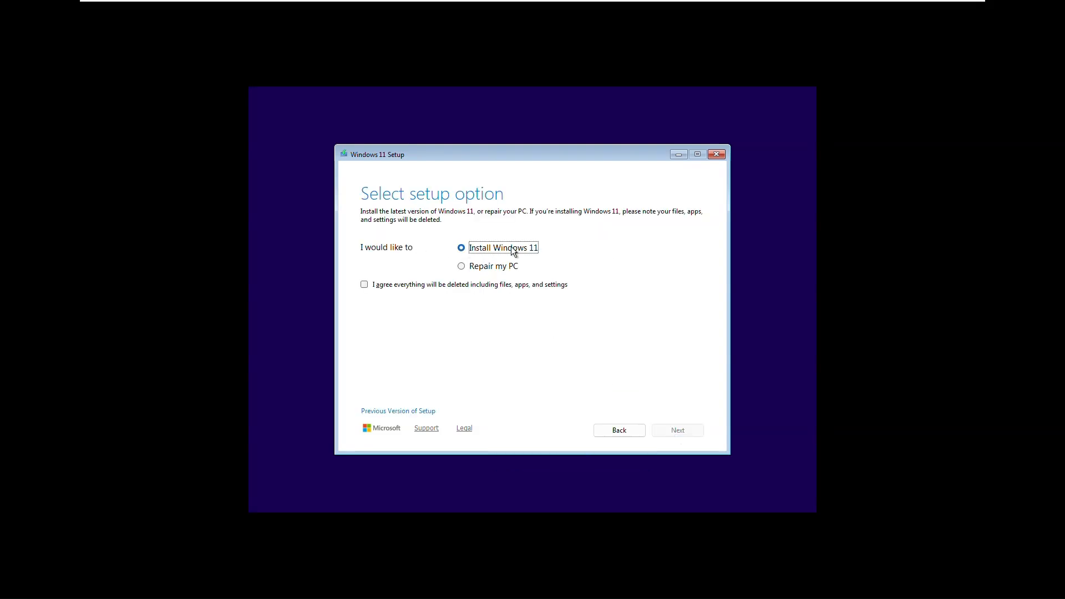
Agree that files, apps and settings are deleted for installing Windows 11 and continue without a product key
click(384, 281)
click(663, 434)
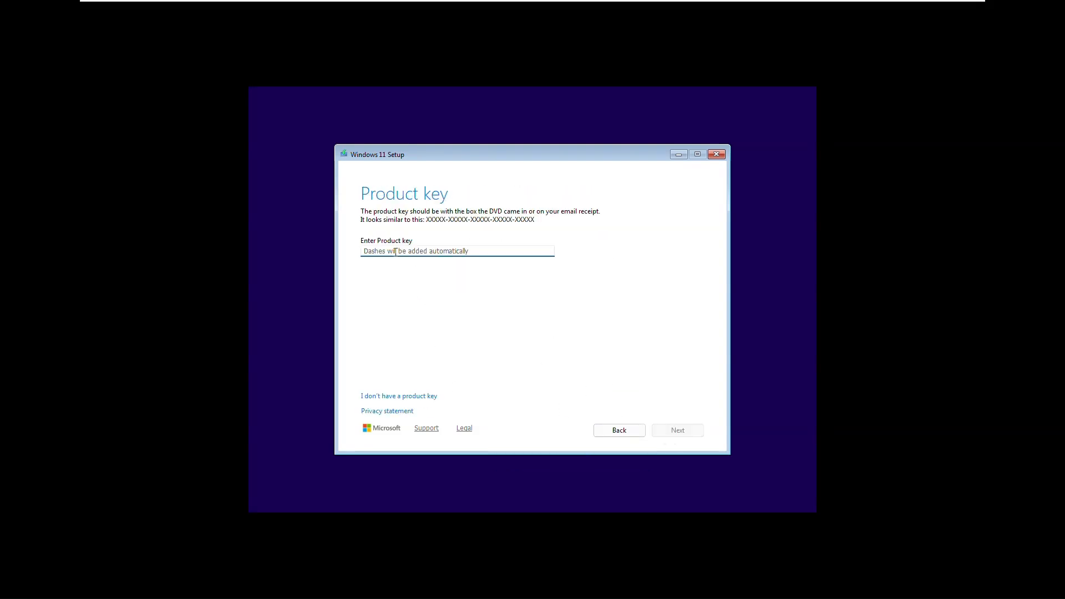
click(398, 396)
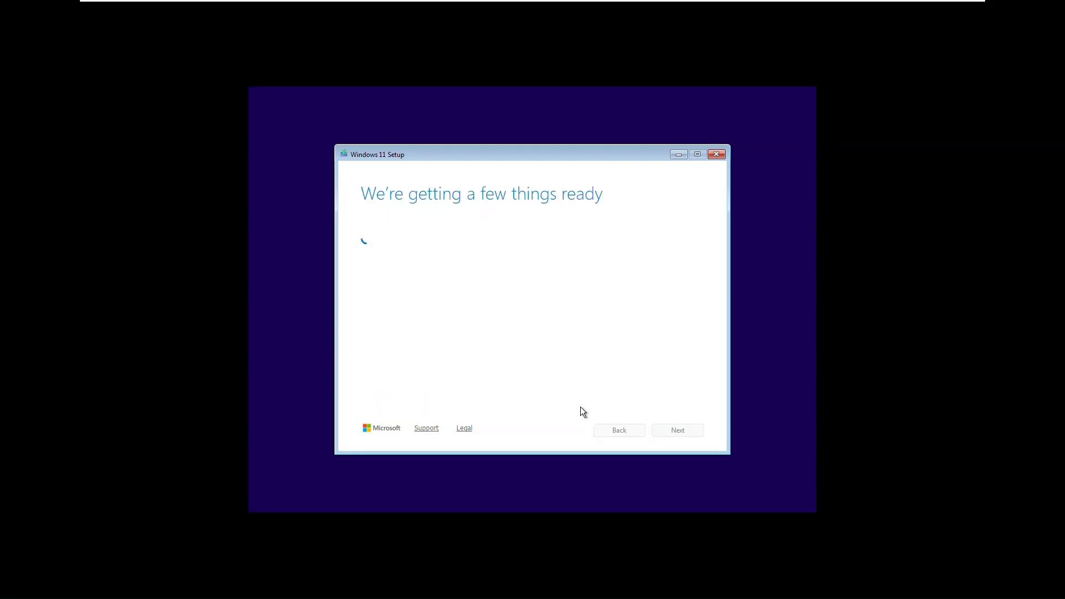
Choose the Windows 11 Pro edition and accept the licence terms
click(415, 308)
click(678, 431)
click(671, 430)
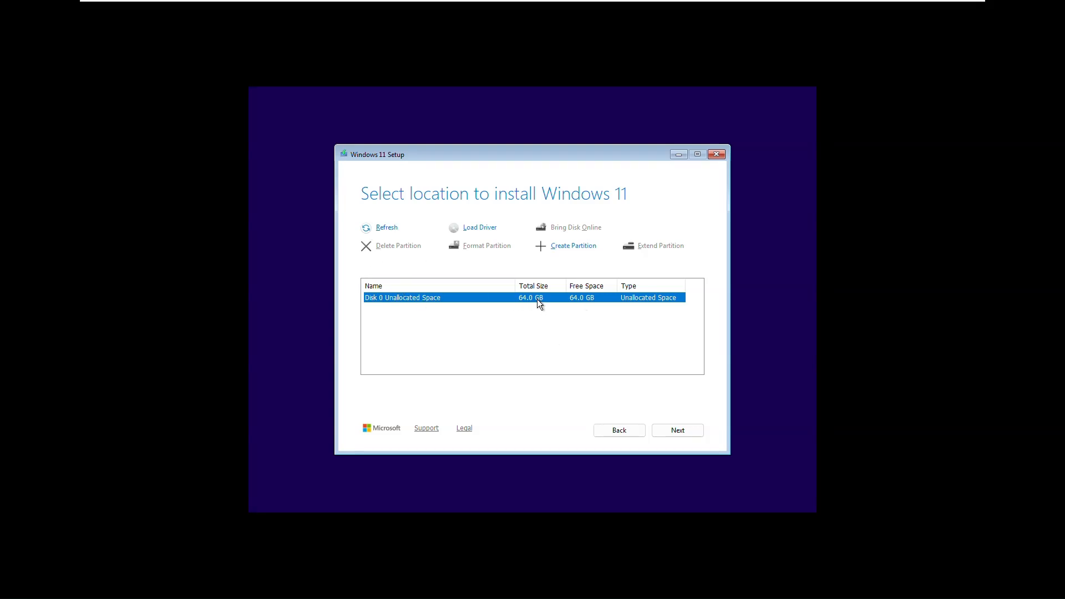
Create a partition of about 34.7 GB in the unallocated space of Disk 0
click(562, 254)
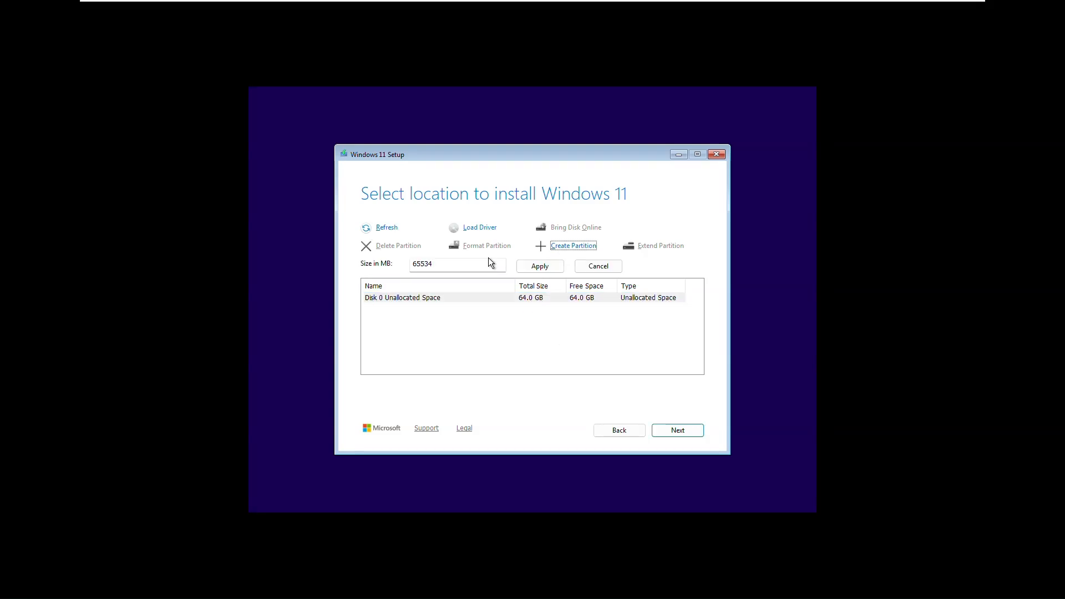
click(470, 264)
text(3)
click(536, 267)
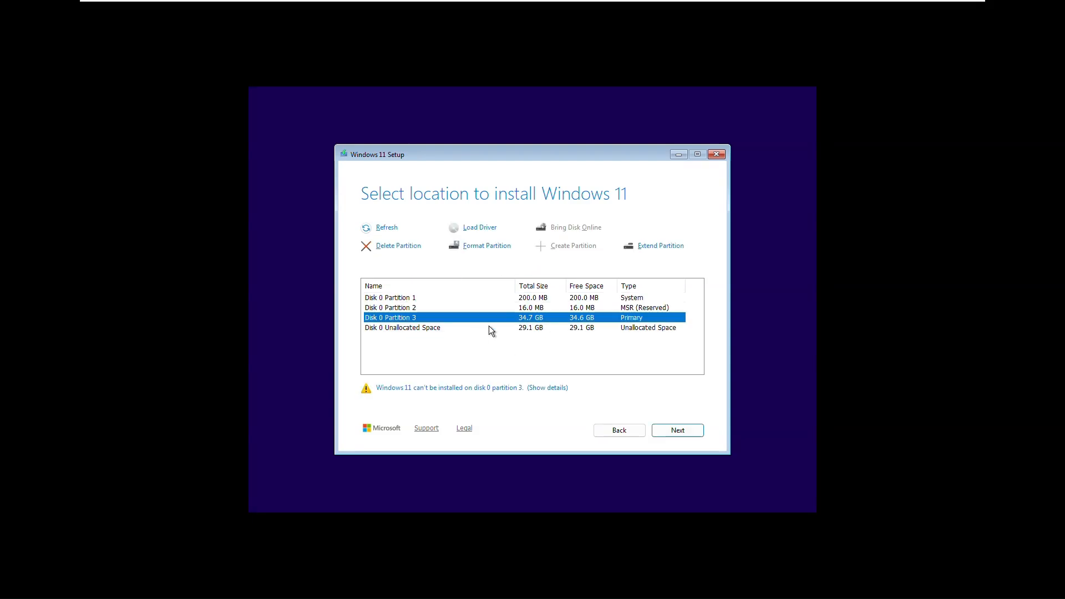
Delete the newly created partitions on Disk 0 to return their space to unallocated
click(516, 327)
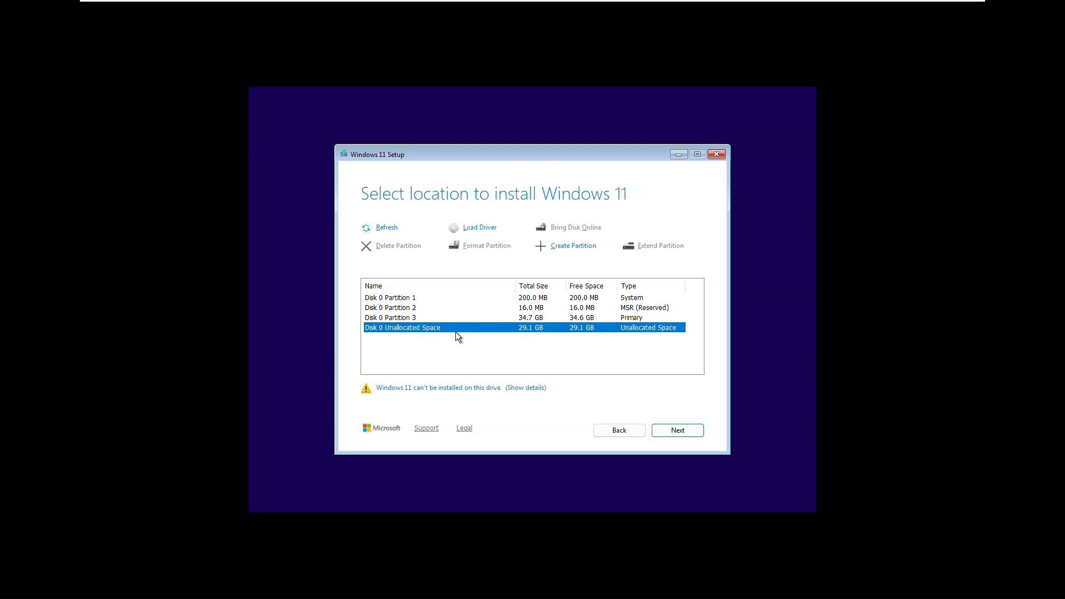
click(400, 300)
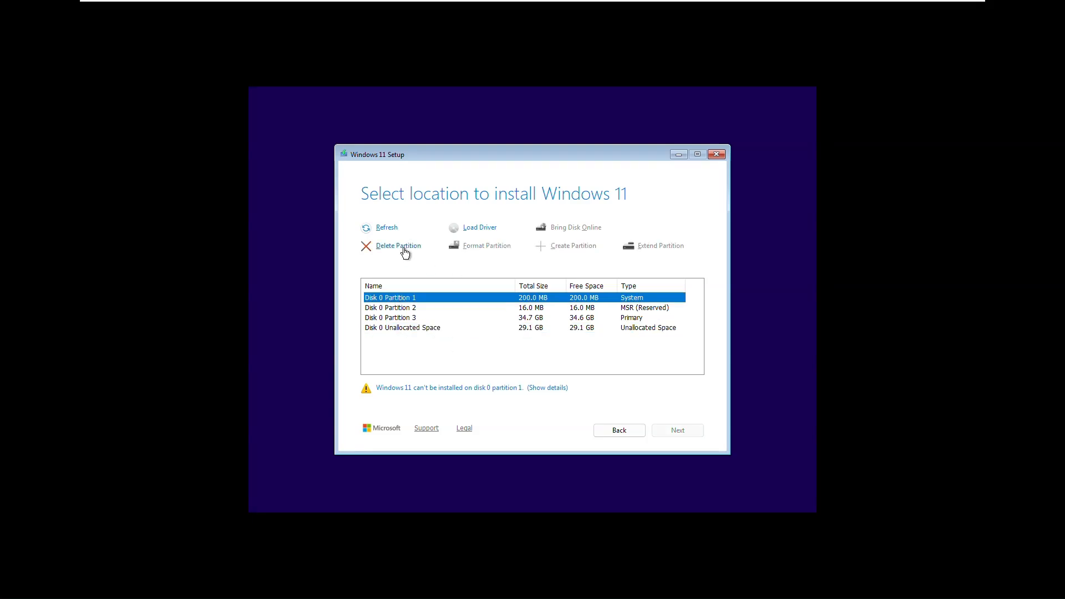
click(403, 248)
click(409, 308)
click(393, 246)
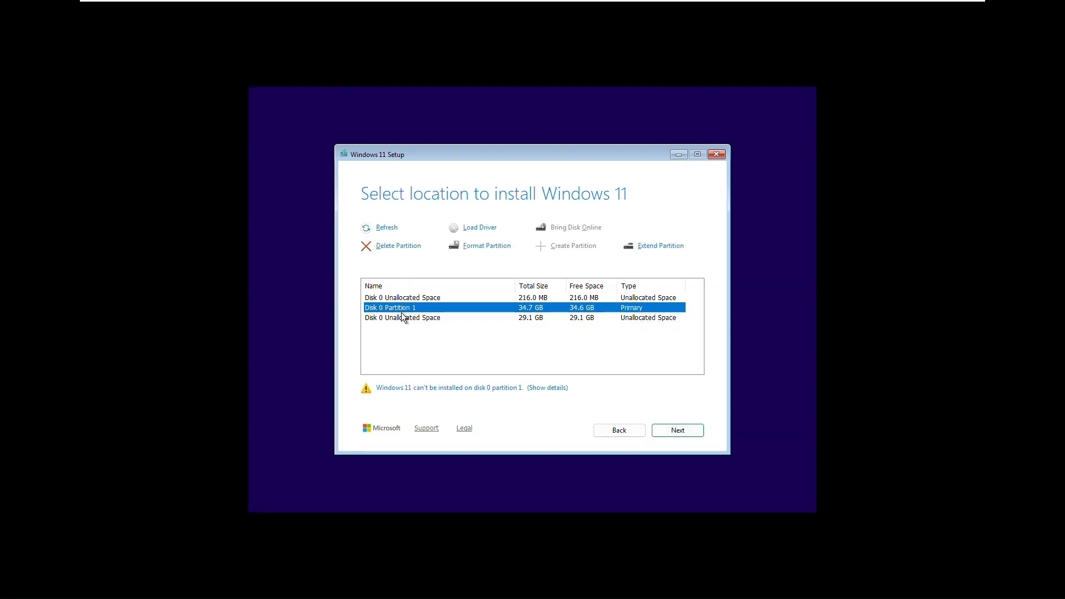
click(401, 314)
click(387, 230)
Continue with the chosen disk location and start the Windows 11 Pro installation
click(677, 431)
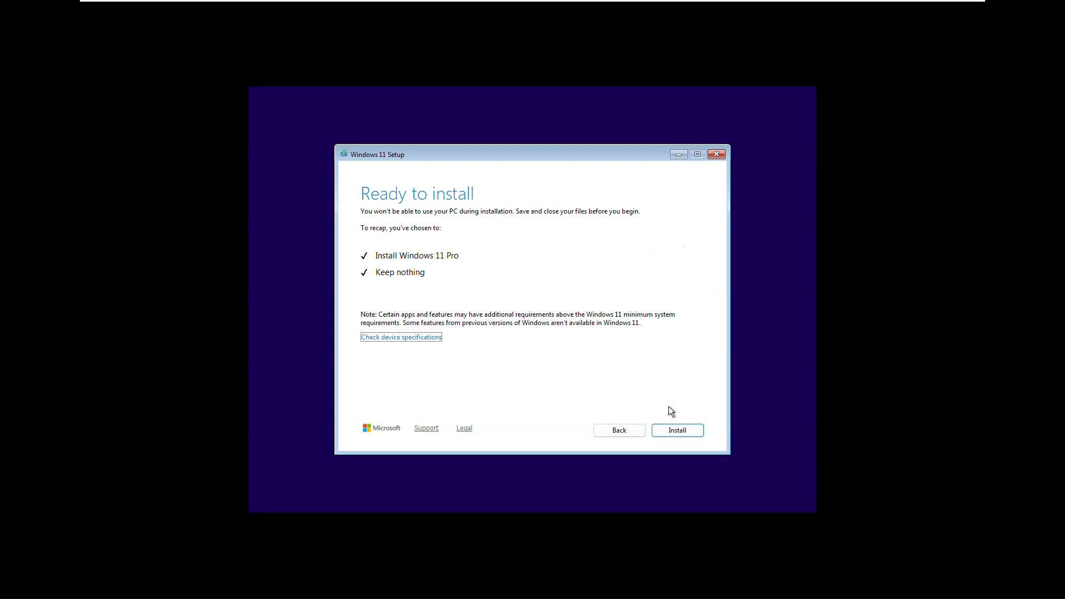
click(678, 430)
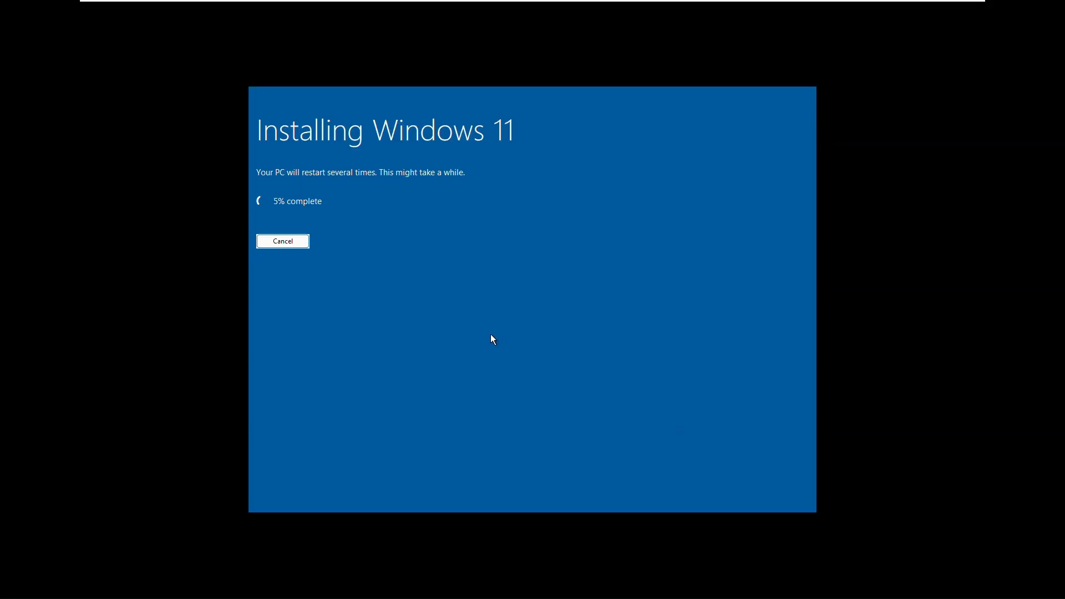